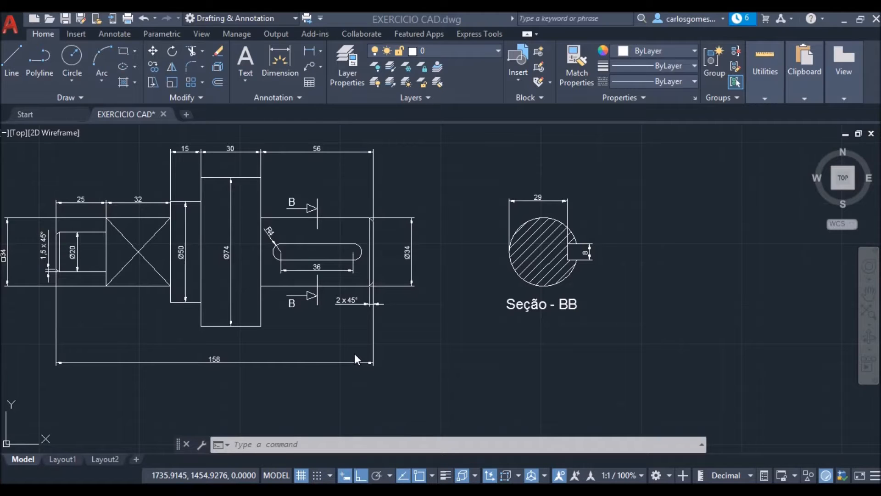
Switch to Layout1 and generate a plot preview of the sheet
click(63, 458)
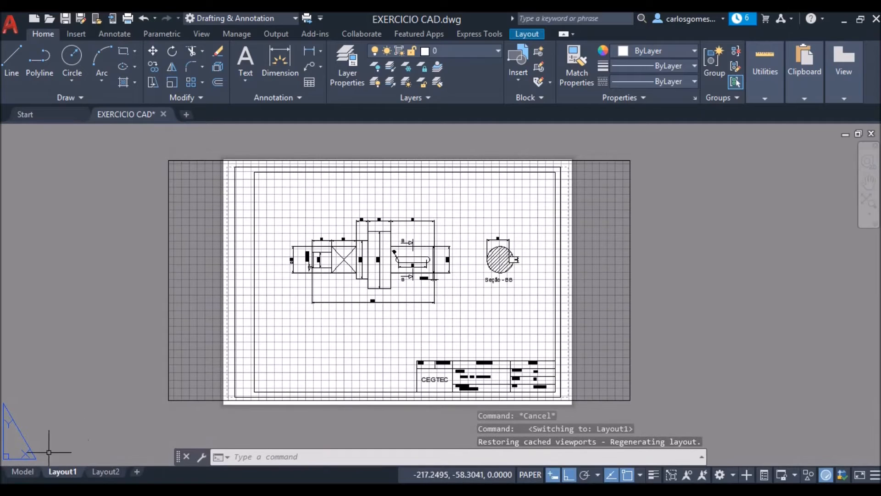
right_click(65, 473)
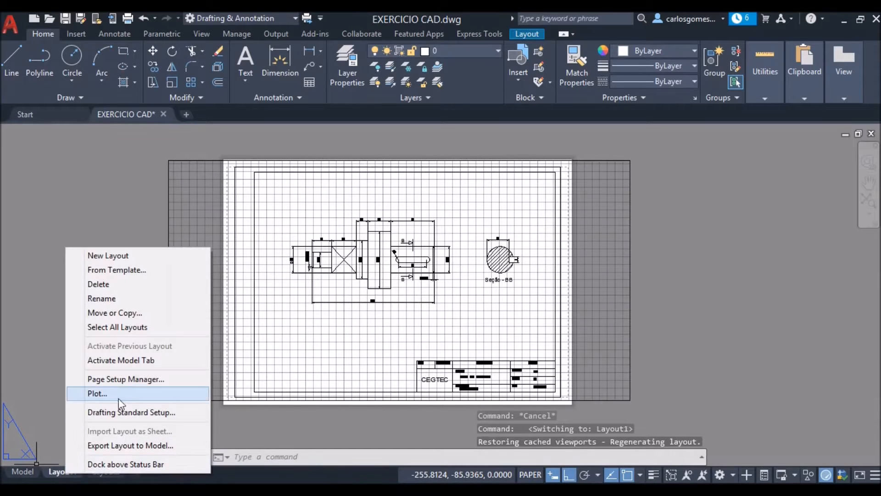
click(98, 394)
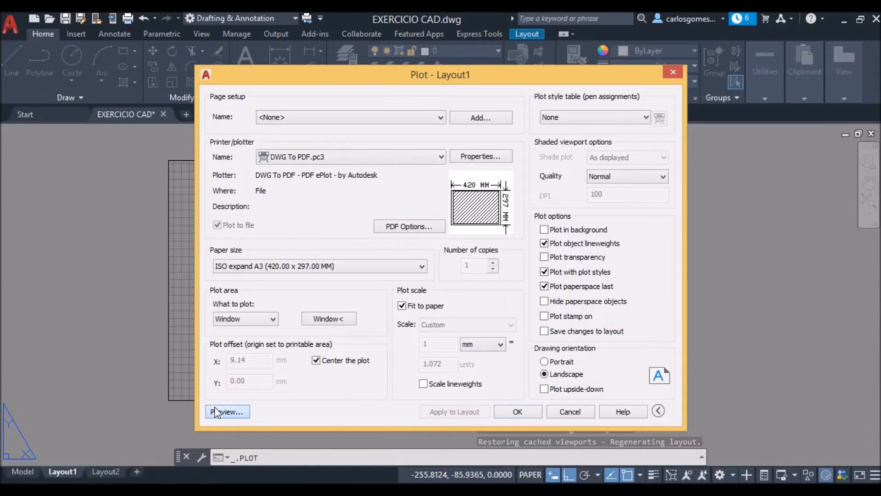
click(227, 412)
Examine the shaft view, Seção - BB and the title block in the plot preview
scroll(388, 357, down, 1)
scroll(405, 312, up, 1)
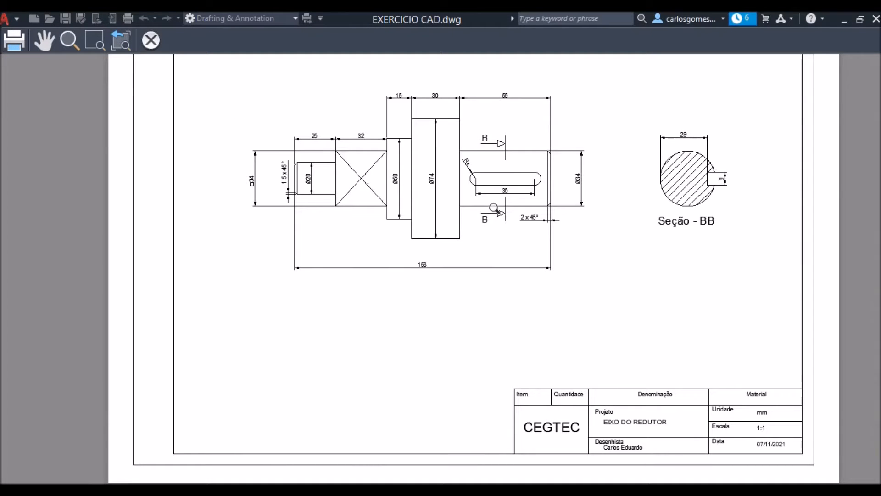
scroll(417, 69, up, 2)
scroll(420, 180, down, 2)
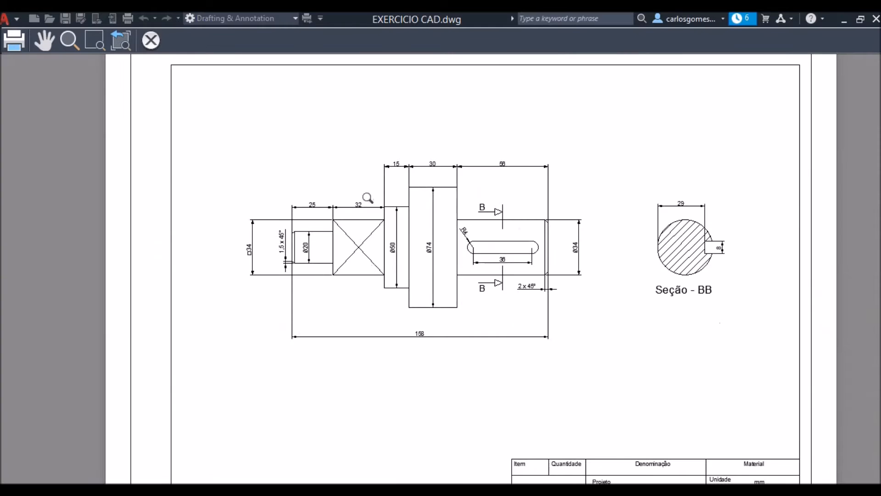
scroll(649, 253, up, 2)
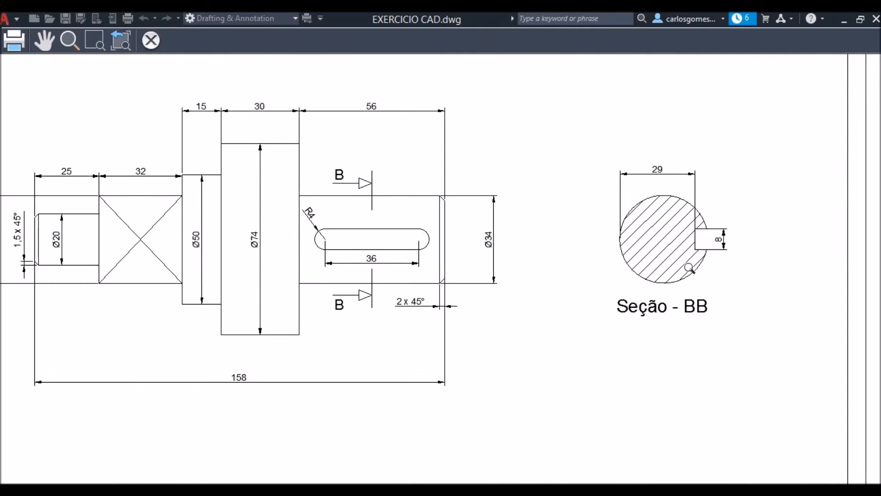
scroll(685, 263, down, 4)
scroll(651, 362, up, 3)
scroll(610, 344, up, 2)
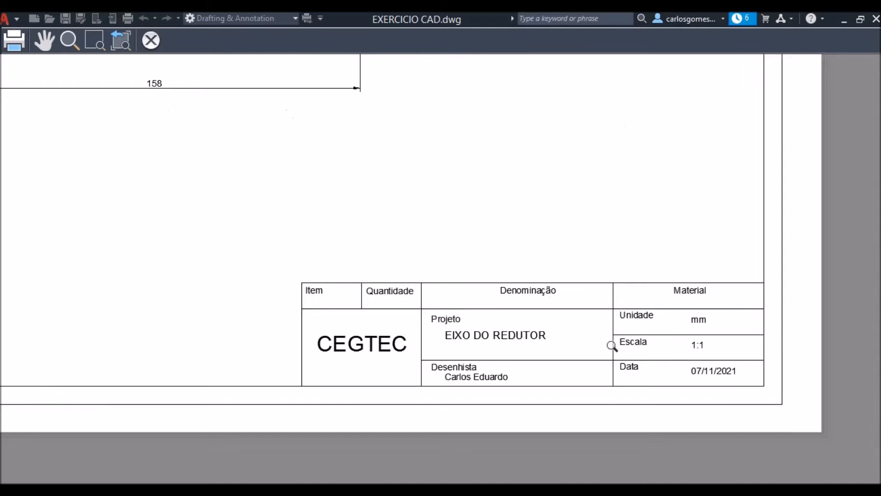
scroll(612, 340, down, 1)
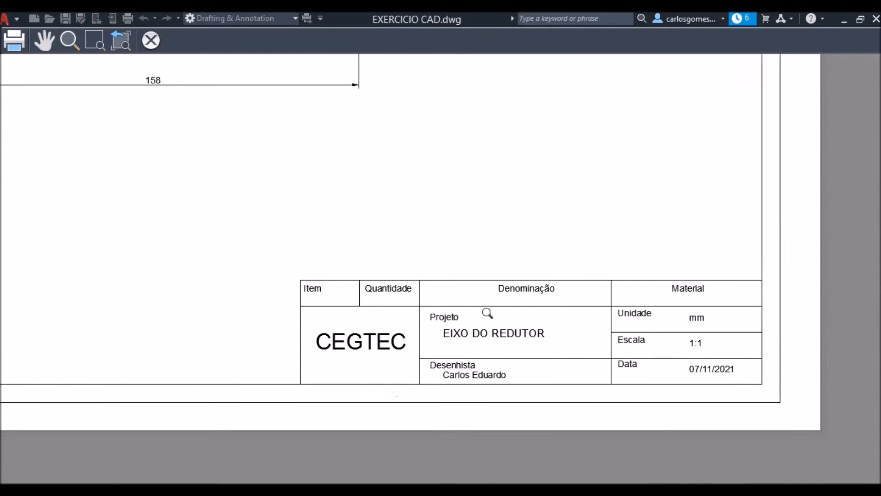
scroll(598, 395, up, 1)
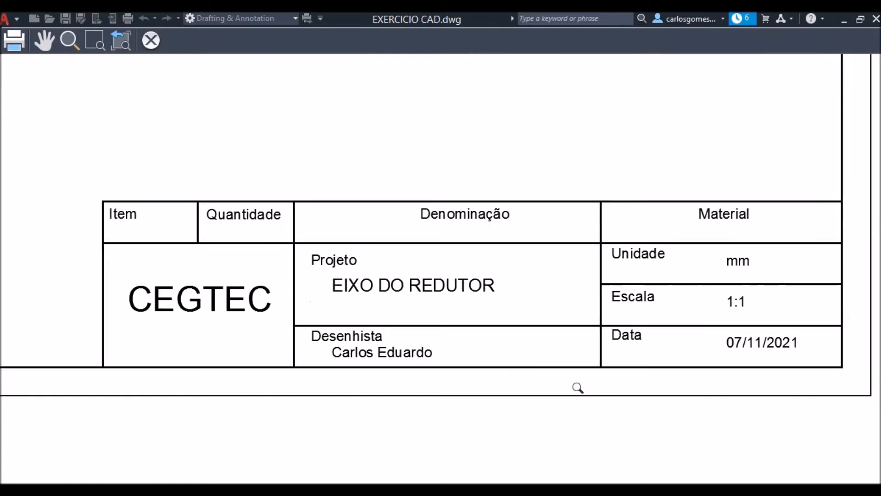
scroll(482, 292, down, 2)
scroll(481, 292, down, 4)
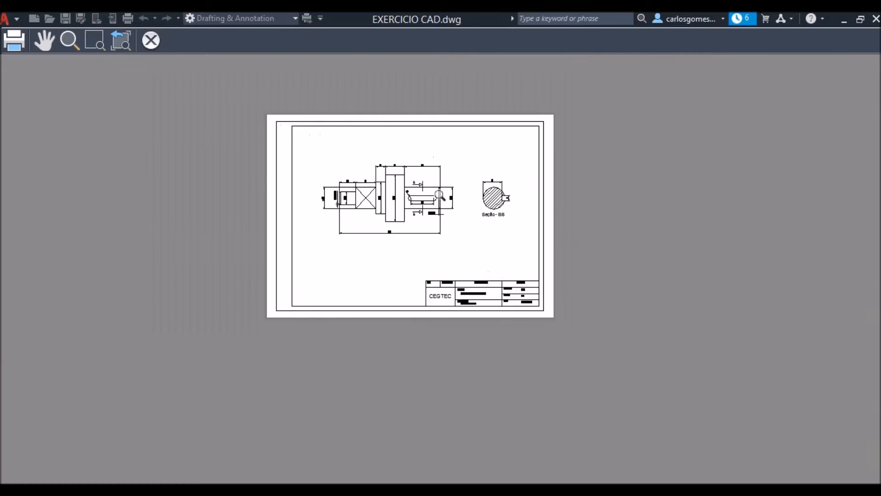
Examine the whole previewed sheet and the shaft's dimensions and line thicknesses up close
scroll(441, 194, up, 4)
scroll(445, 204, down, 2)
scroll(370, 140, up, 2)
scroll(370, 140, down, 2)
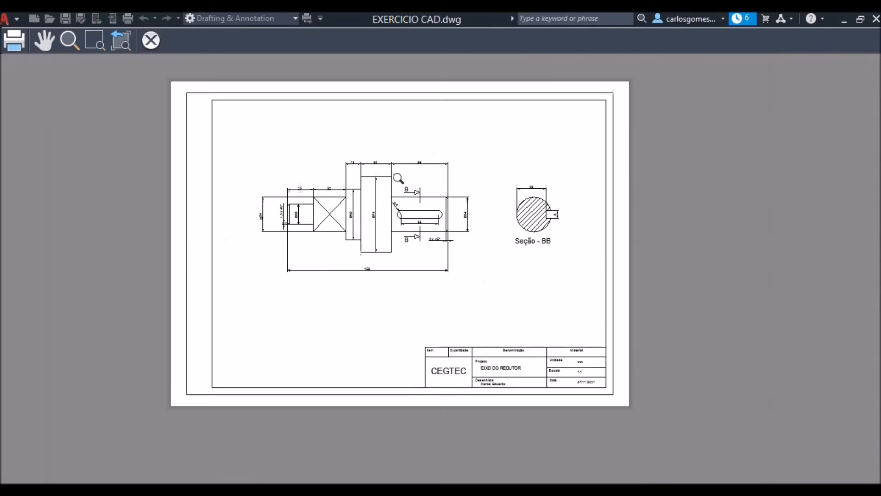
scroll(343, 118, up, 2)
scroll(350, 146, down, 1)
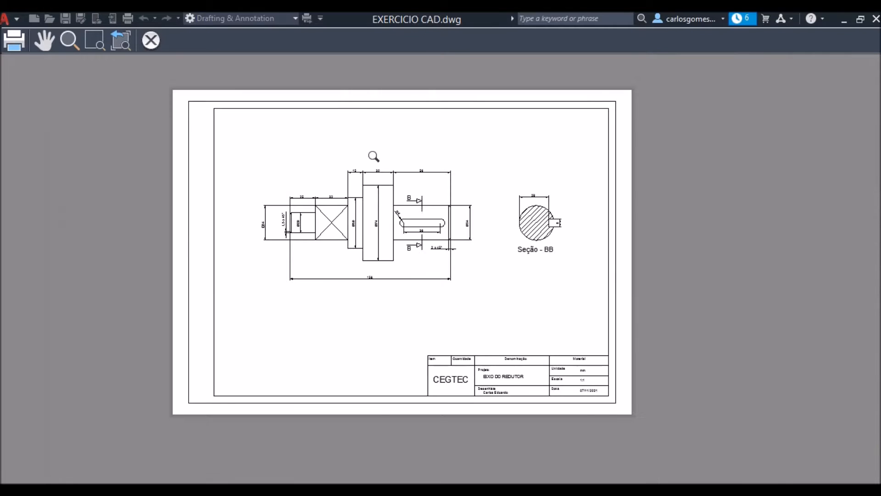
scroll(305, 137, up, 2)
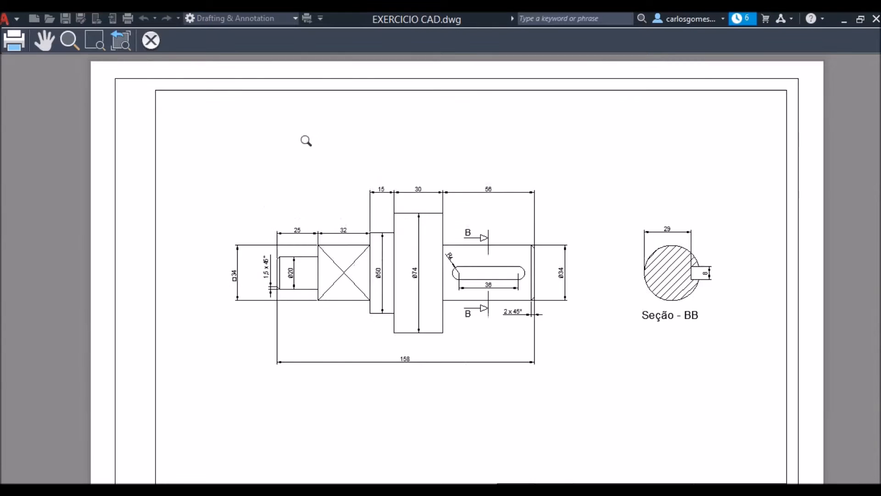
scroll(341, 202, down, 2)
scroll(330, 264, up, 2)
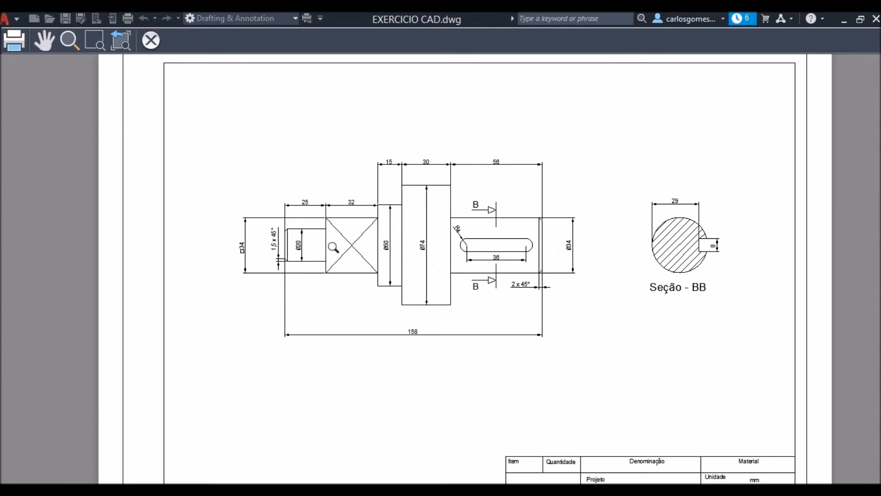
scroll(337, 247, up, 3)
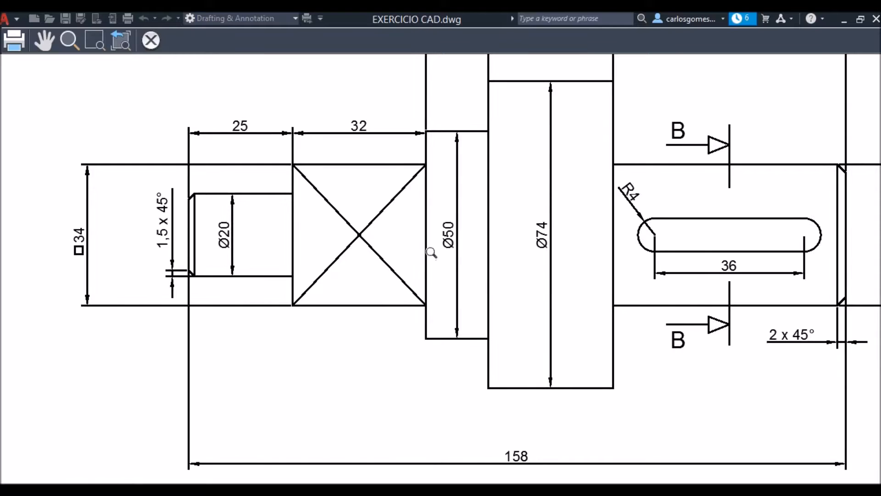
scroll(459, 240, down, 4)
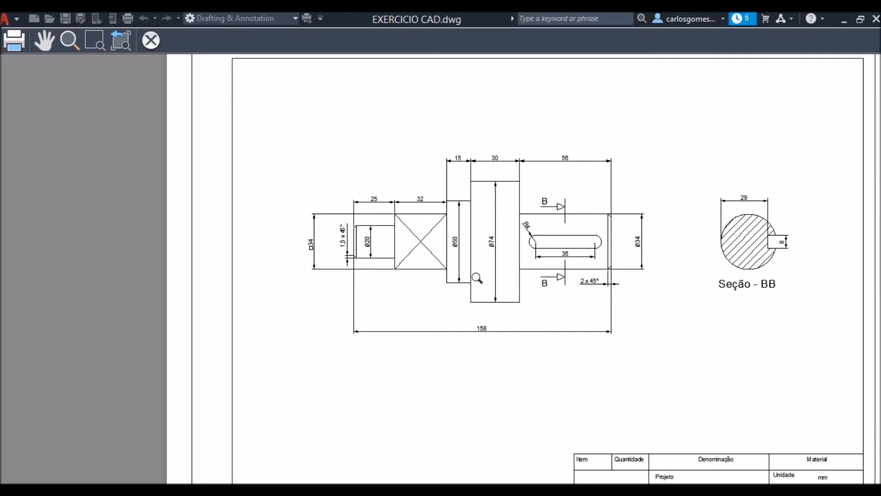
Close the plot preview, cancel the plot and return to model space
key(Escape)
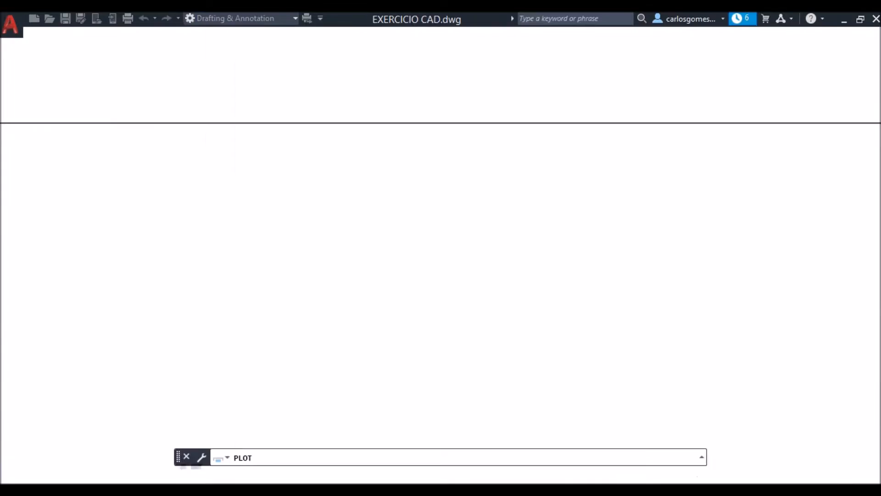
key(Escape)
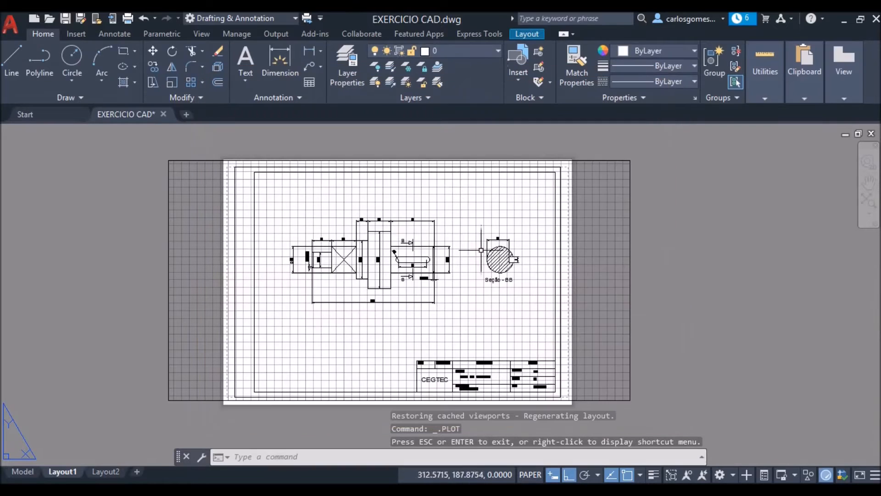
click(22, 472)
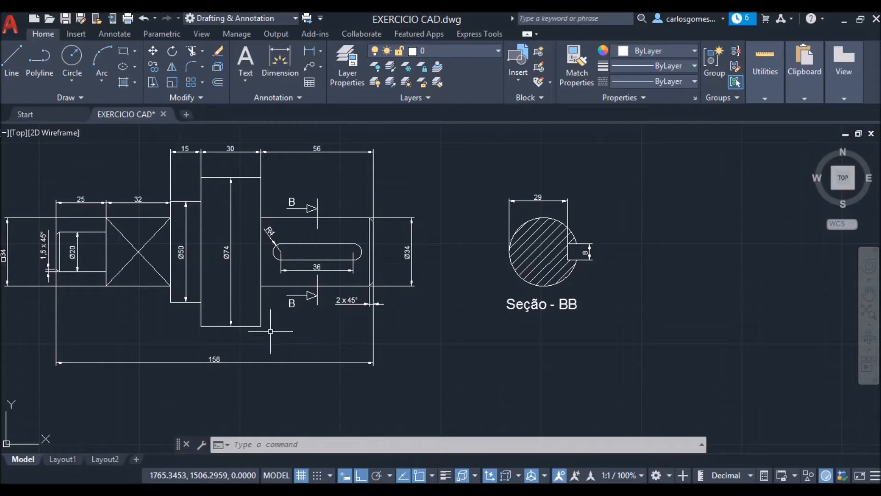
Delete the whole Seção - BB view, including its hatch, dimensions and caption
click(670, 163)
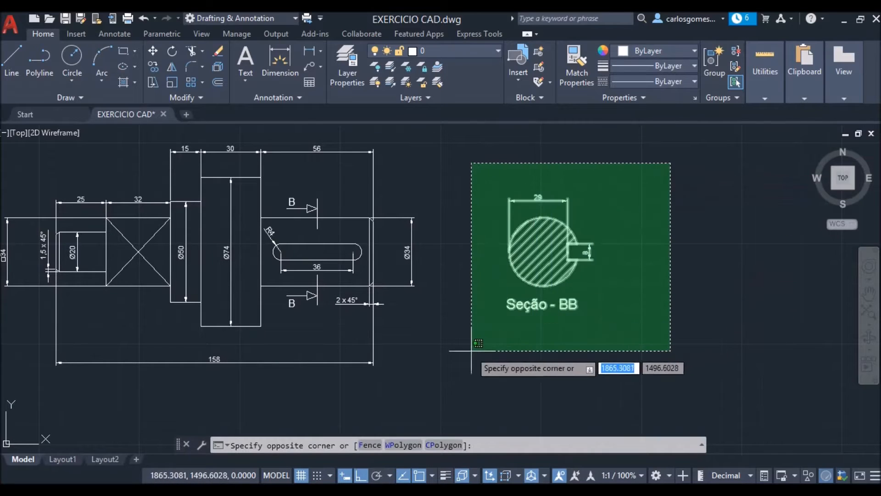
click(448, 374)
key(Delete)
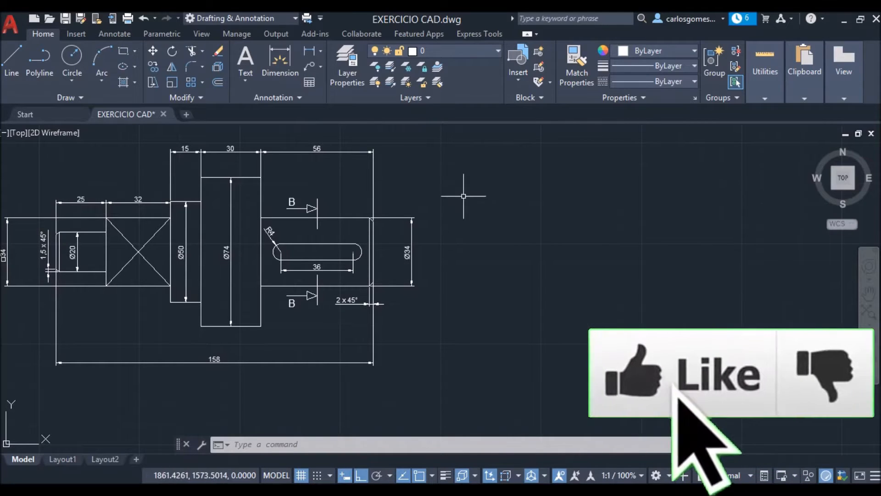
Create a layer named continua and set its lineweight to 0.50 mm
click(353, 67)
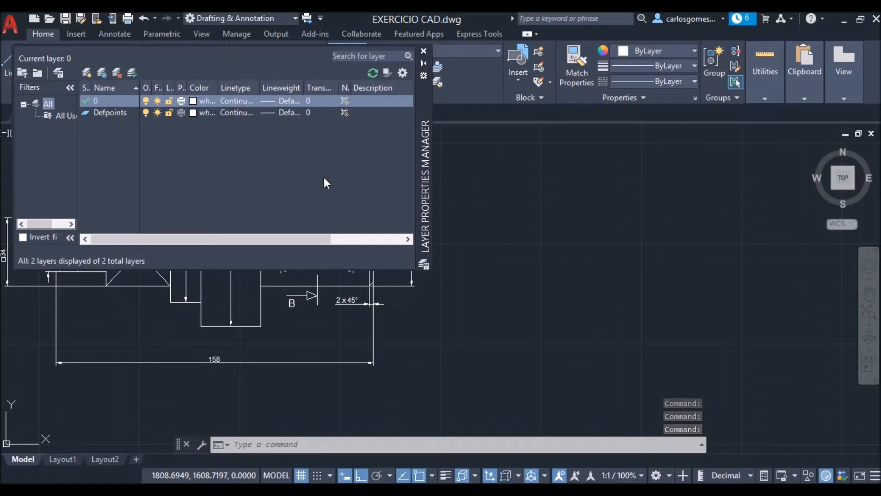
click(87, 73)
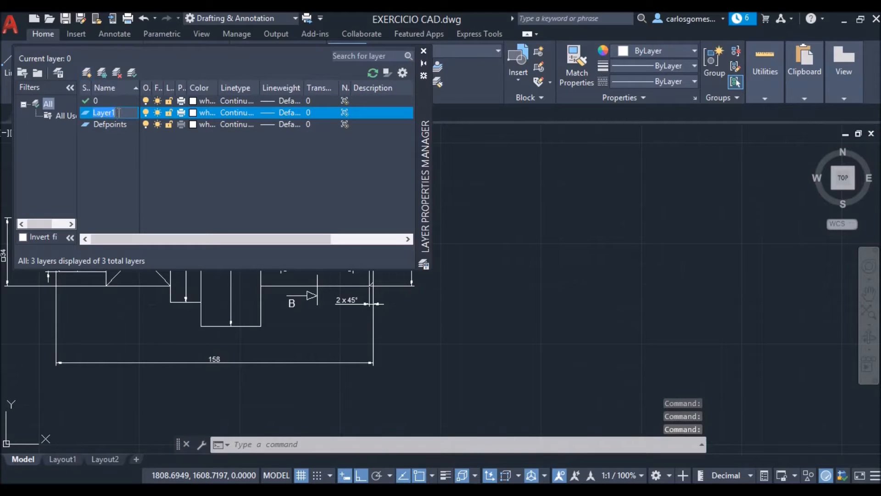
text(continua)
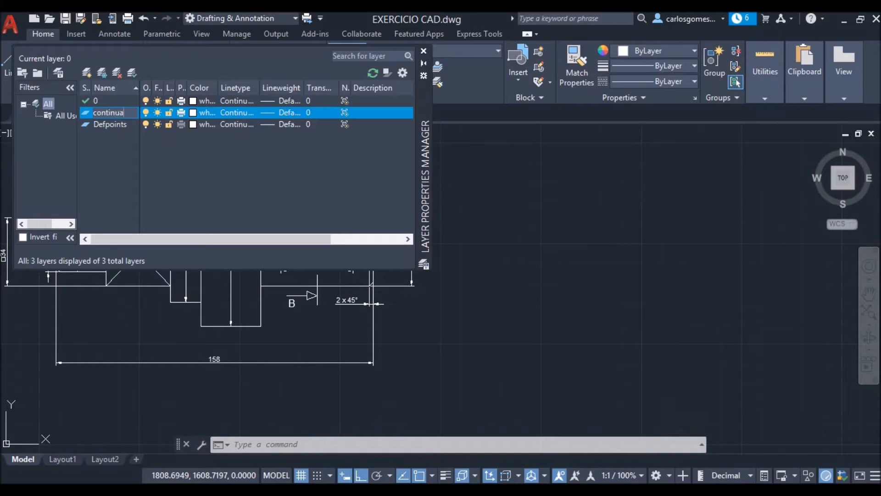
click(216, 191)
click(283, 114)
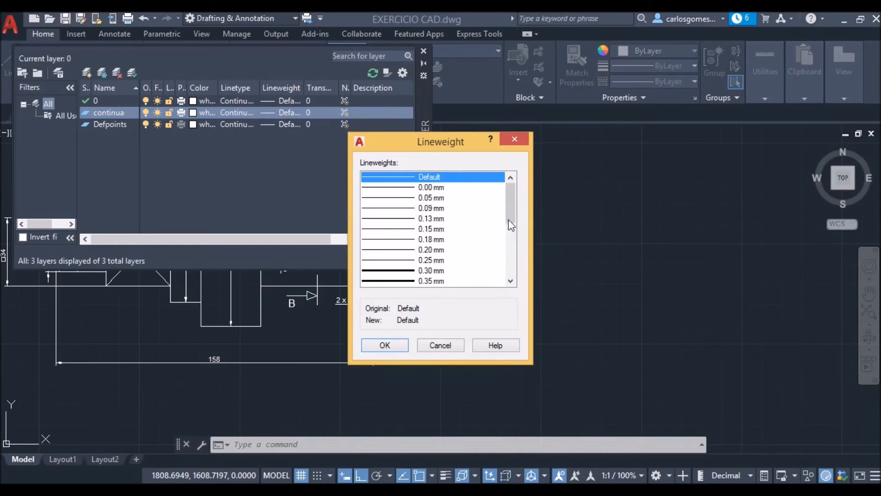
drag(508, 205, 510, 218)
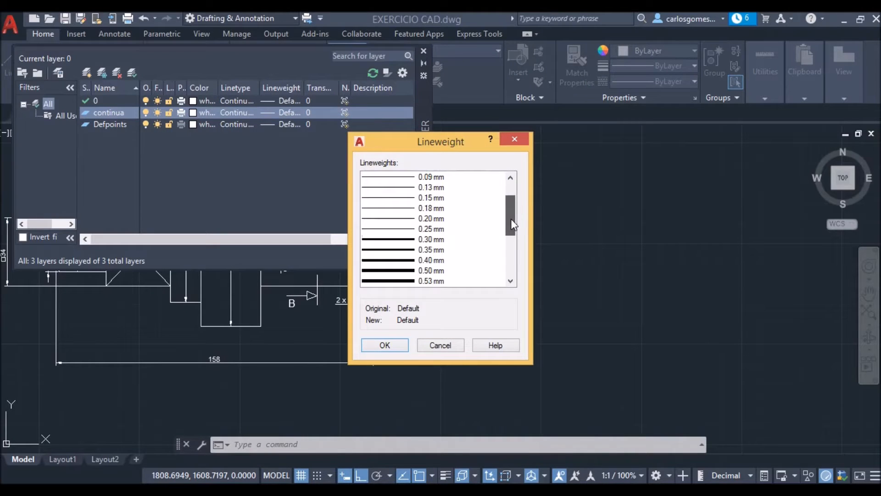
click(402, 271)
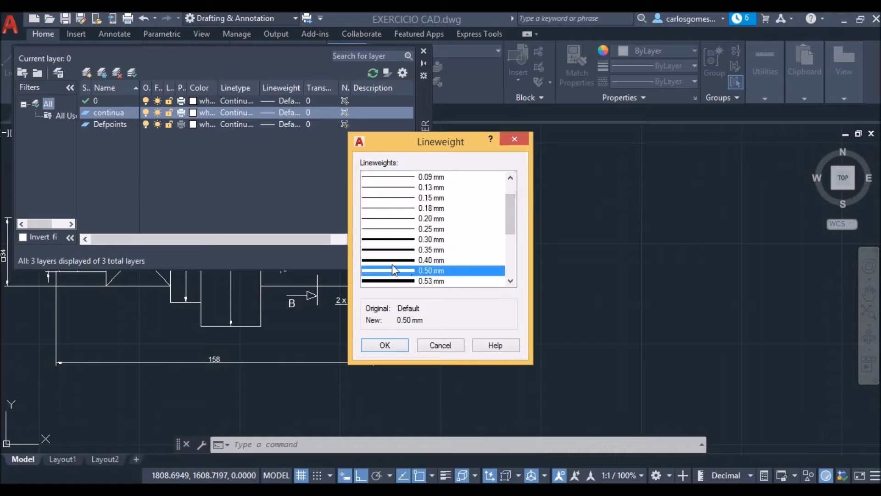
click(384, 346)
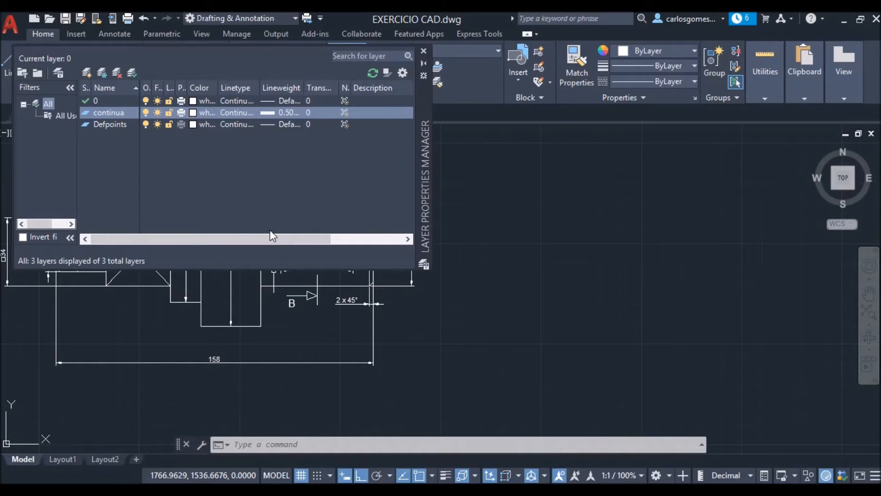
Create a layer named cotas and set its lineweight to 0.25 mm
click(86, 73)
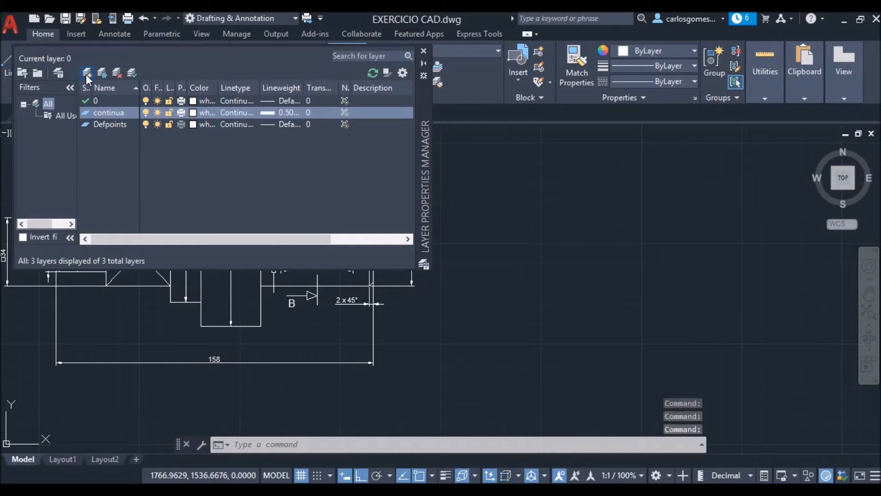
text(cotas)
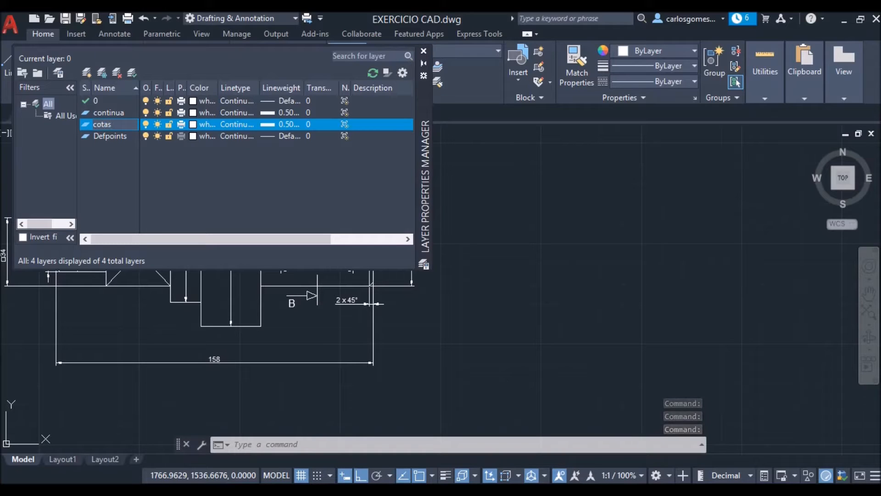
click(204, 169)
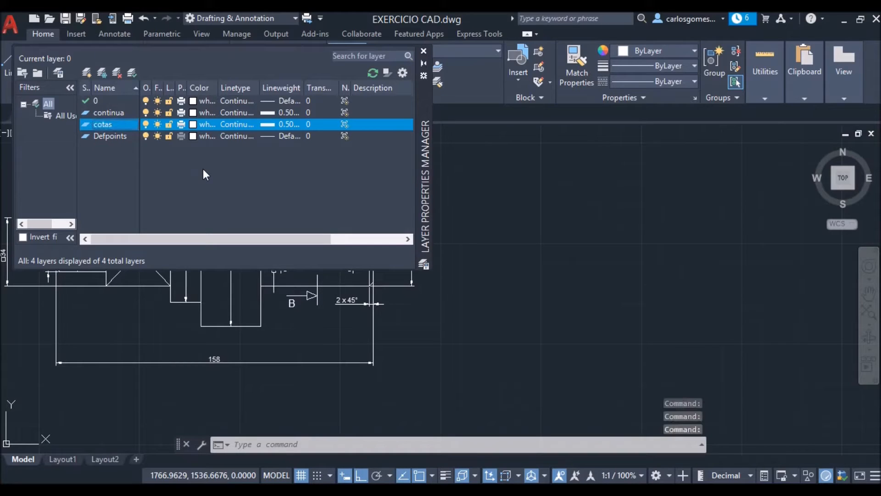
click(290, 125)
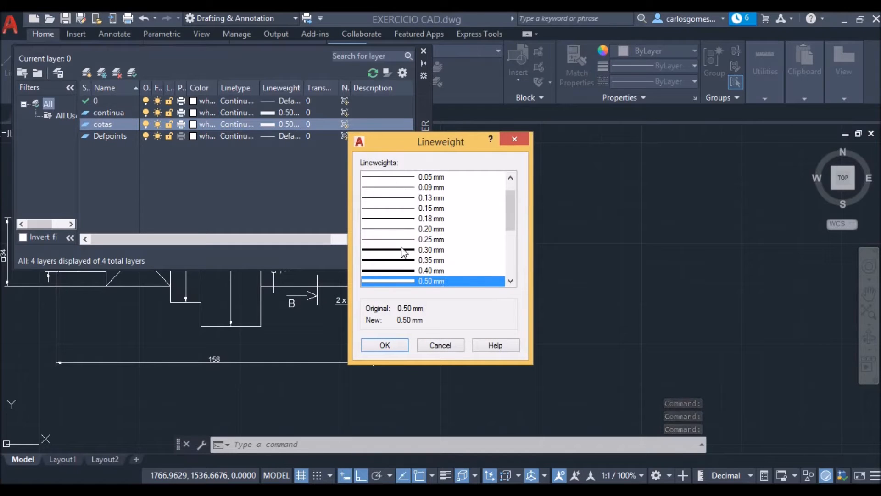
click(404, 239)
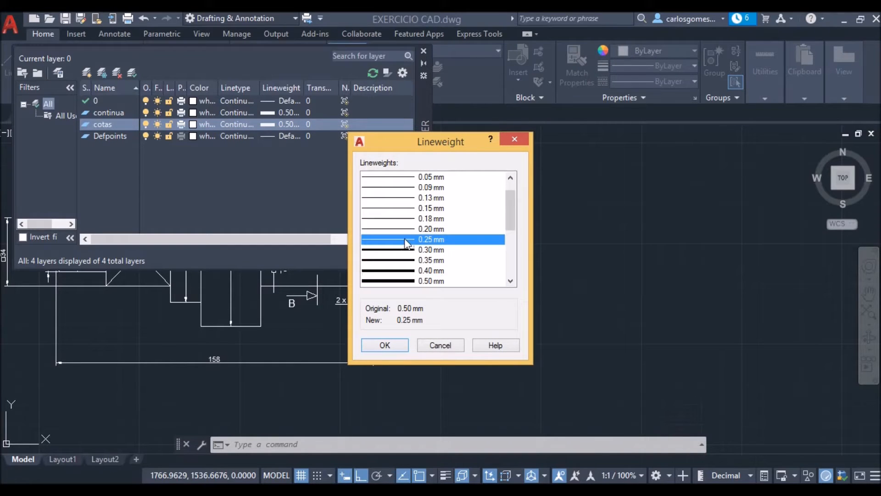
click(386, 345)
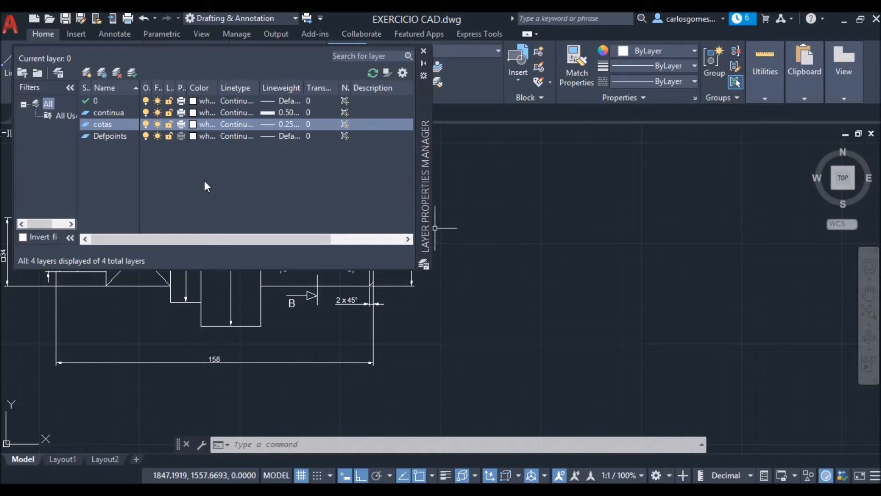
Create a layer named apagar and set its lineweight to Default
click(86, 73)
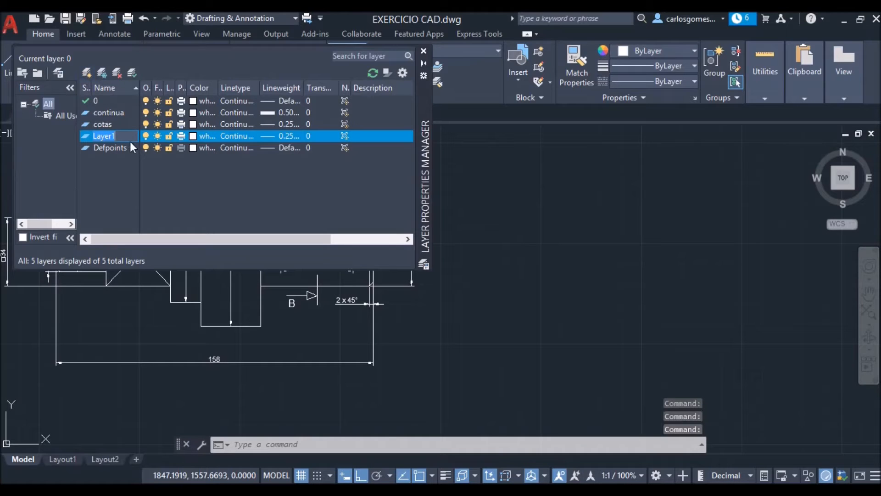
text(apagar)
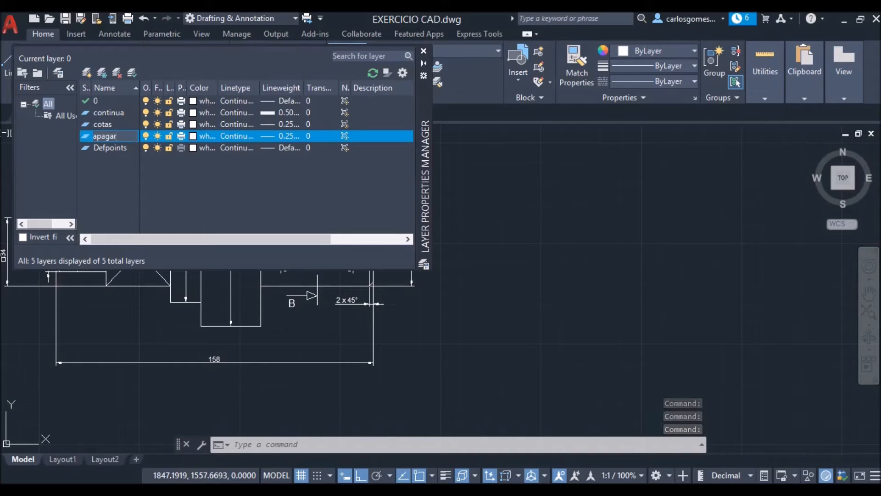
click(170, 183)
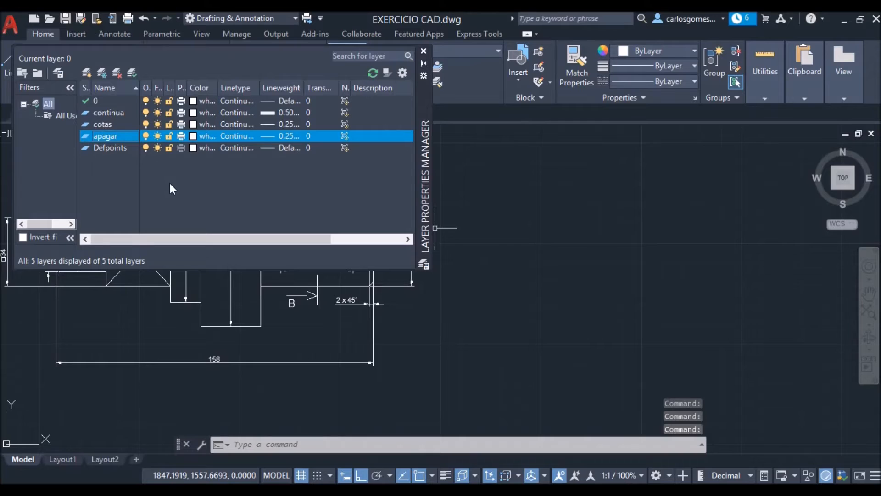
click(284, 134)
click(411, 177)
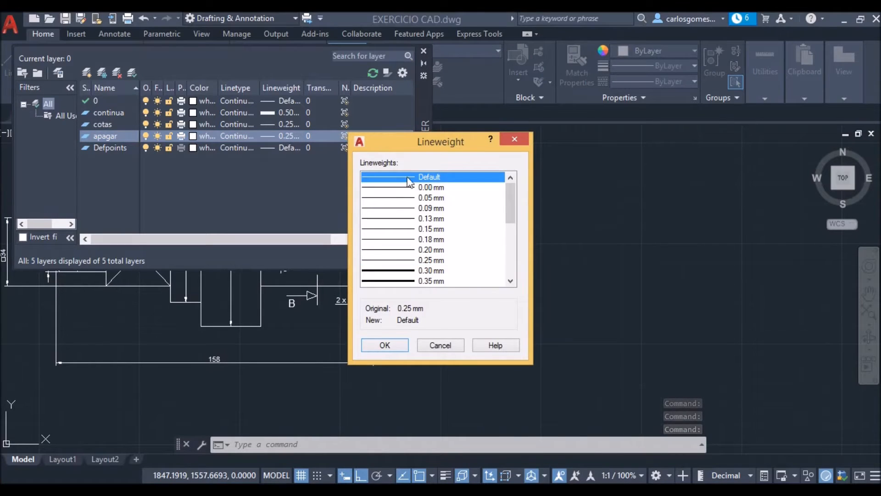
click(385, 345)
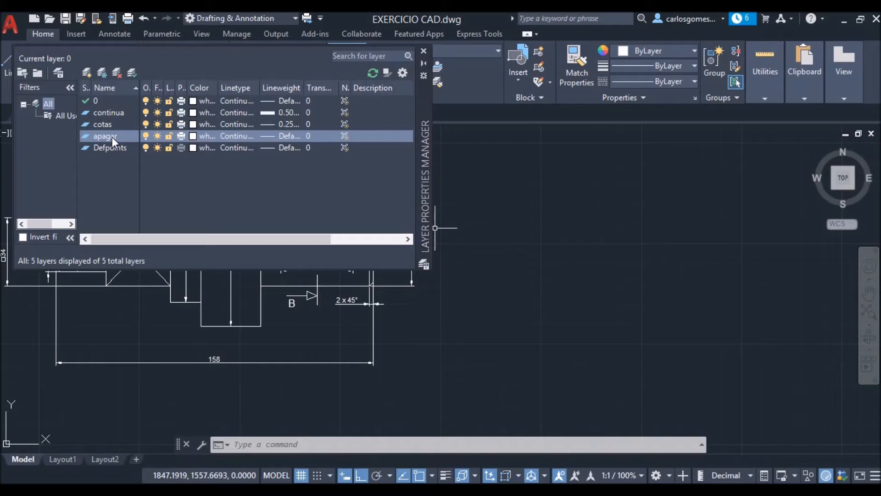
Close the layer manager and make continua the current layer
click(423, 52)
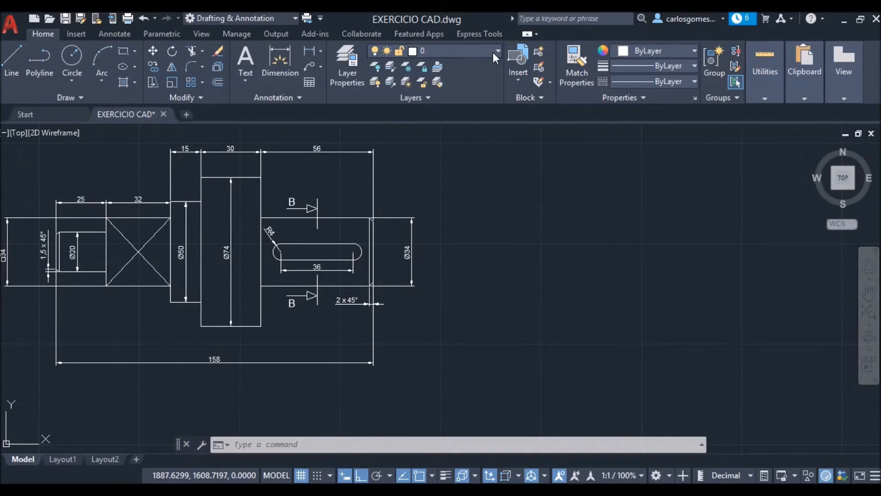
click(493, 52)
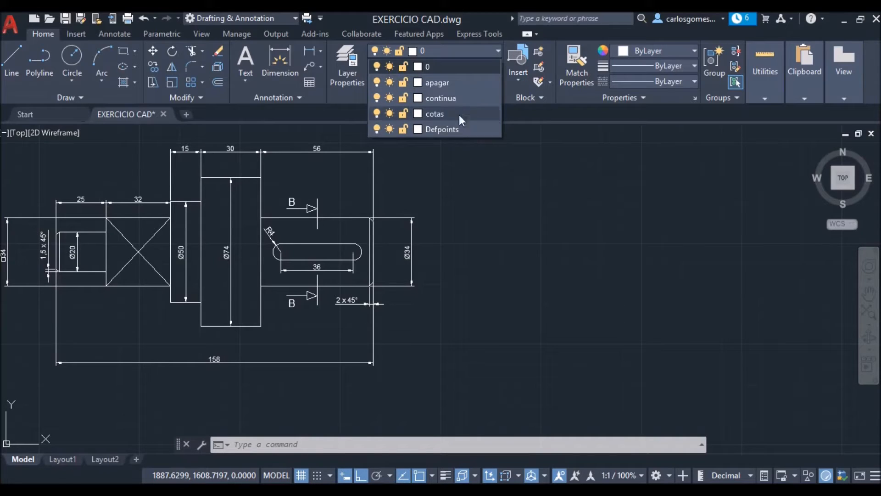
click(456, 98)
Turn ortho mode off and draw four connected freehand line segments at arbitrary angles in the empty area beside the shaft
click(12, 58)
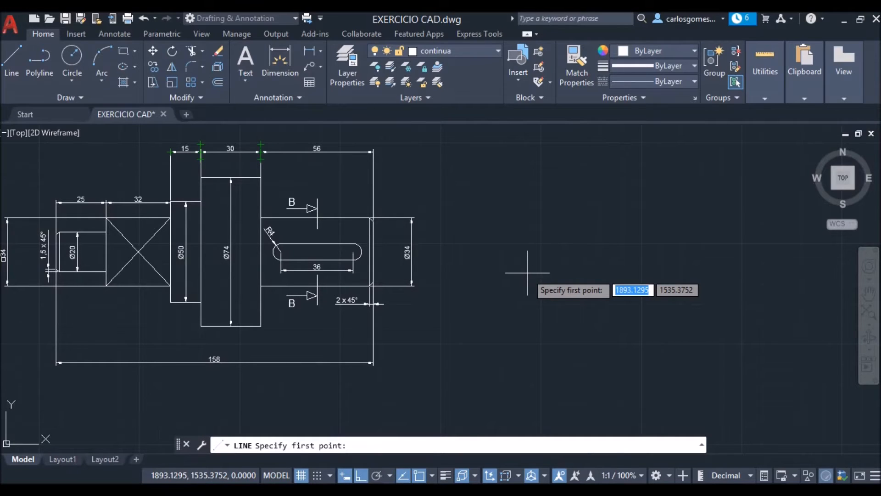
click(361, 476)
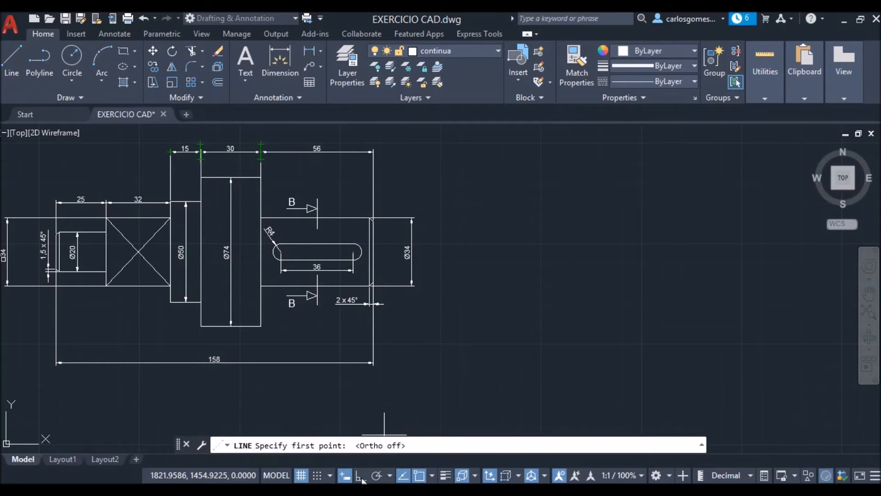
click(479, 257)
click(640, 348)
click(665, 221)
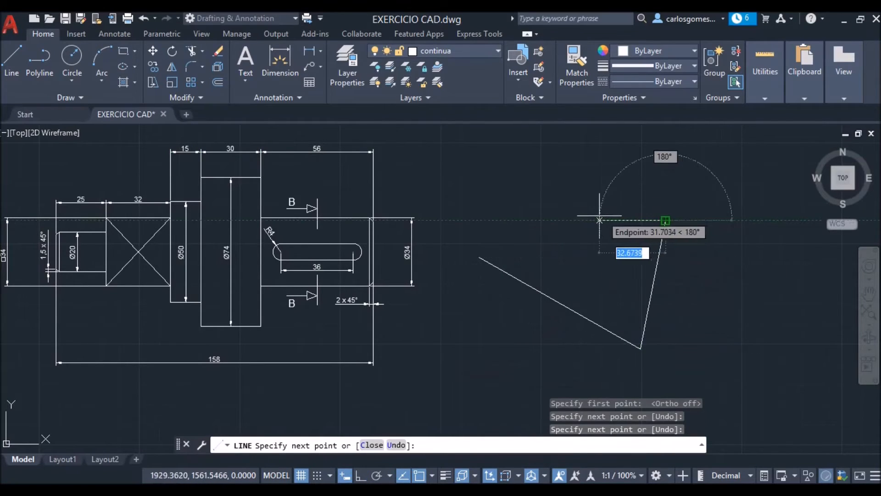
click(599, 220)
click(550, 228)
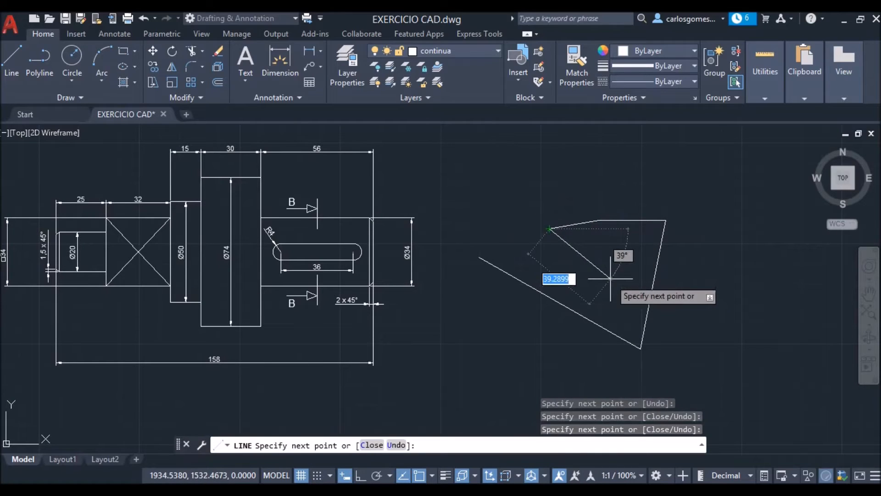
key(Escape)
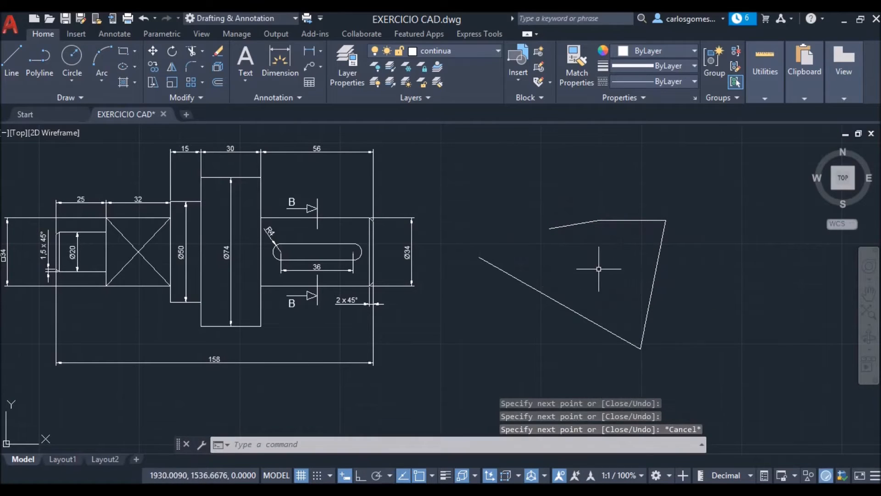
Turn ortho mode on and draw four connected horizontal and vertical line segments above and across the angled lines
click(360, 477)
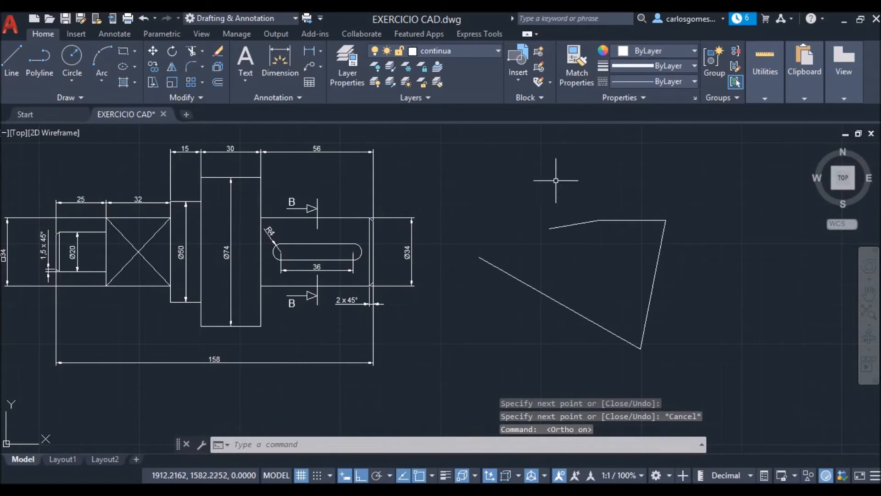
click(501, 191)
click(681, 189)
key(Escape)
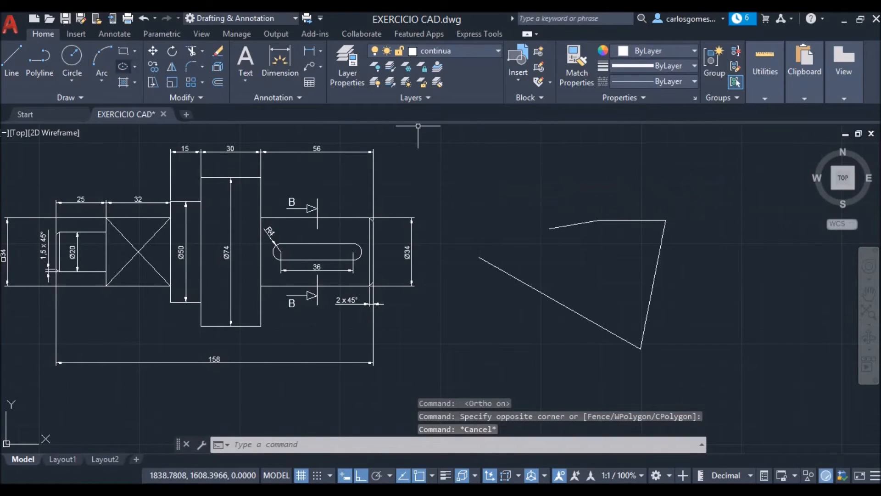
click(12, 54)
click(509, 185)
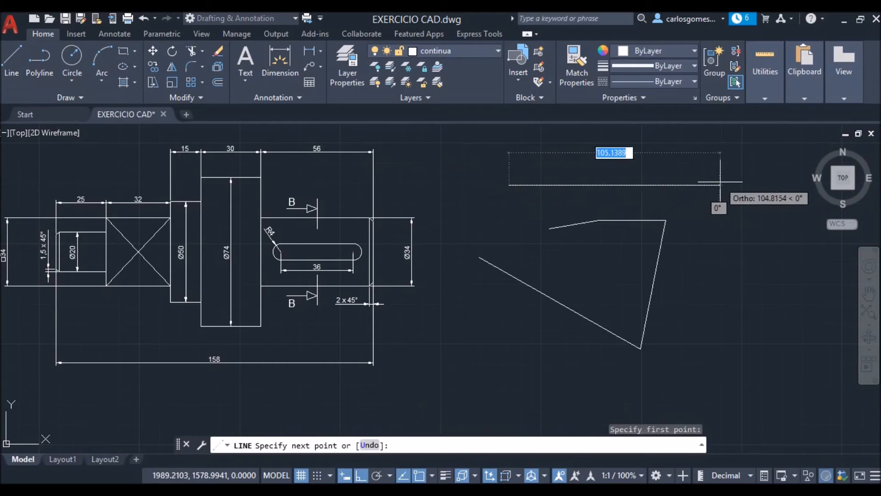
click(720, 185)
click(720, 151)
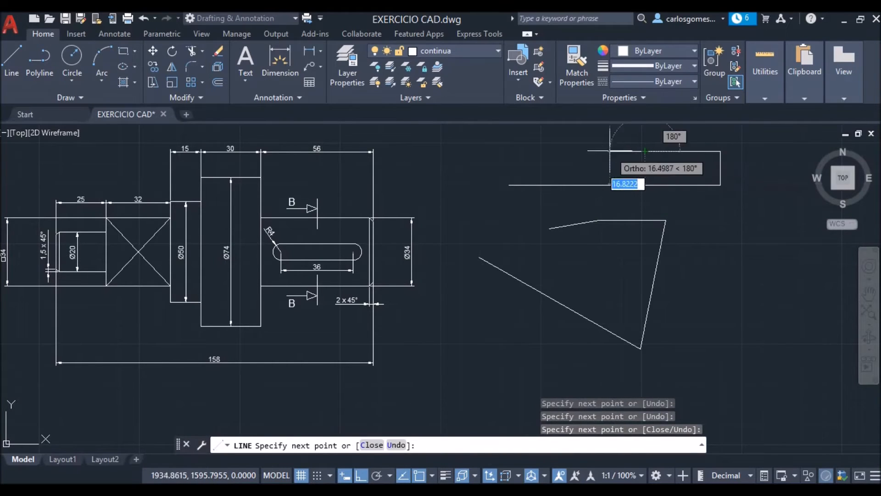
click(645, 151)
click(645, 302)
key(Escape)
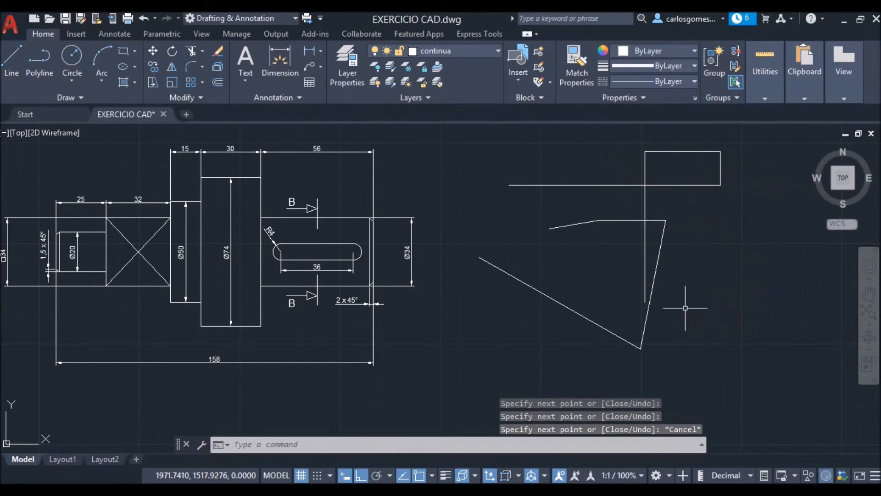
Delete all the trial line segments beside the shaft drawing
click(775, 137)
click(458, 374)
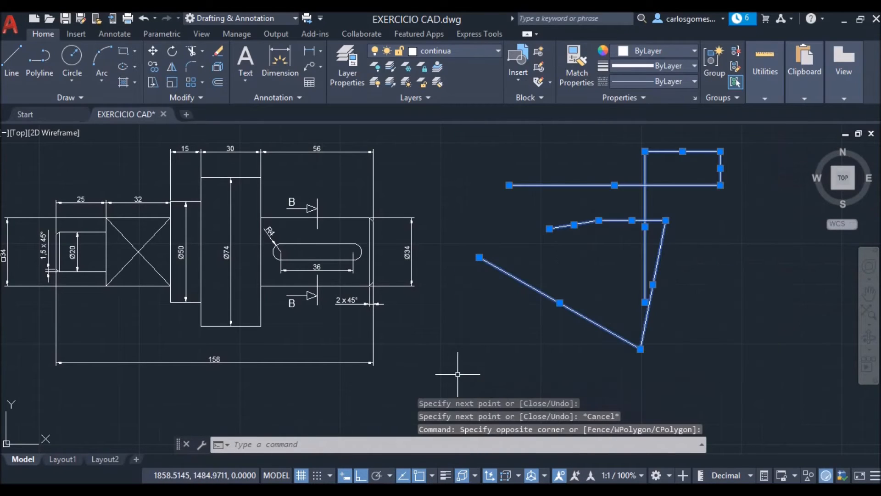
key(Delete)
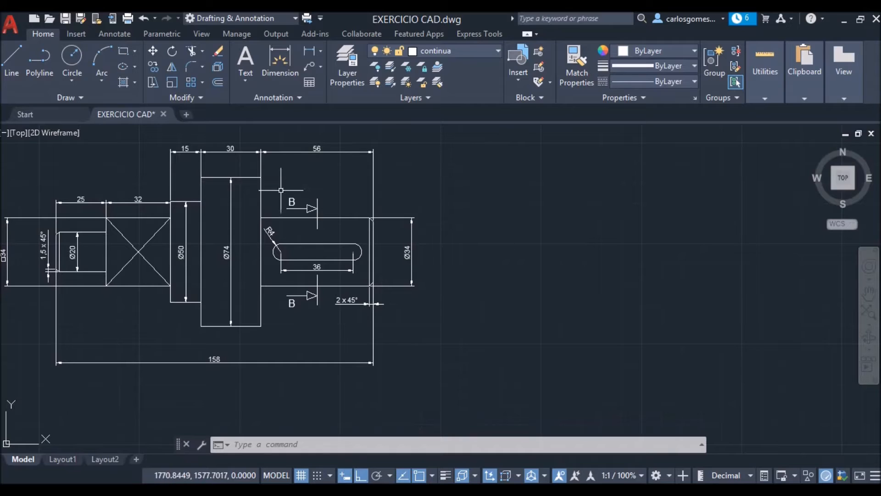
Draw a horizontal line 158 units long in the empty area beside the shaft as the base of the new profile
click(10, 66)
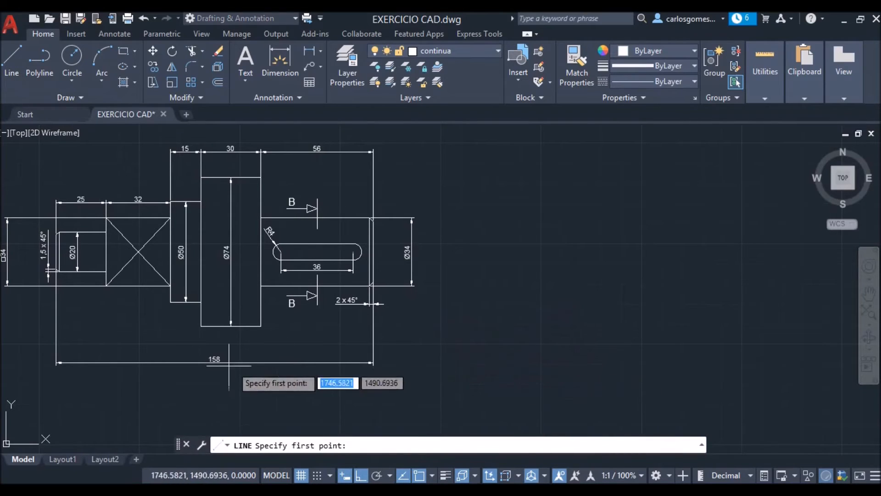
click(460, 254)
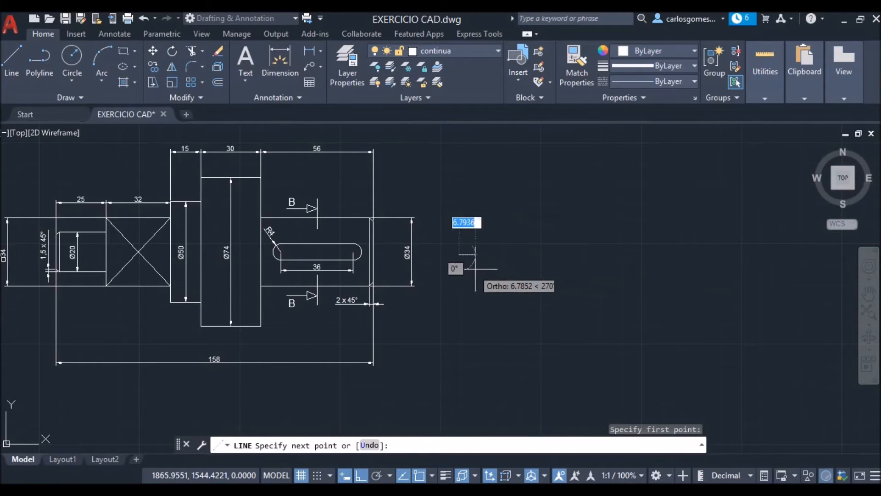
text(158)
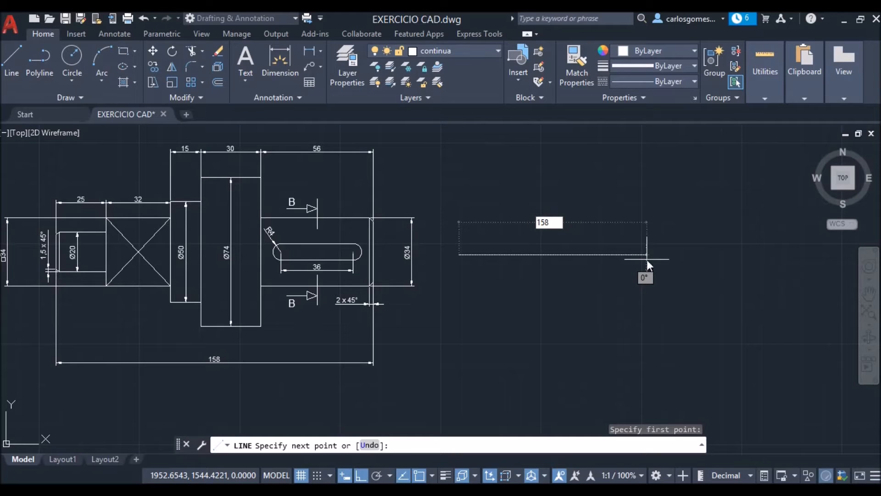
key(Return)
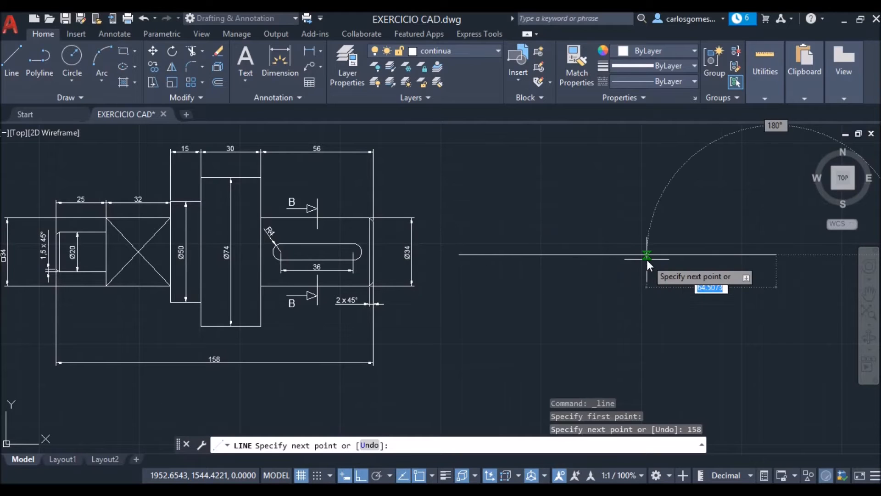
key(Escape)
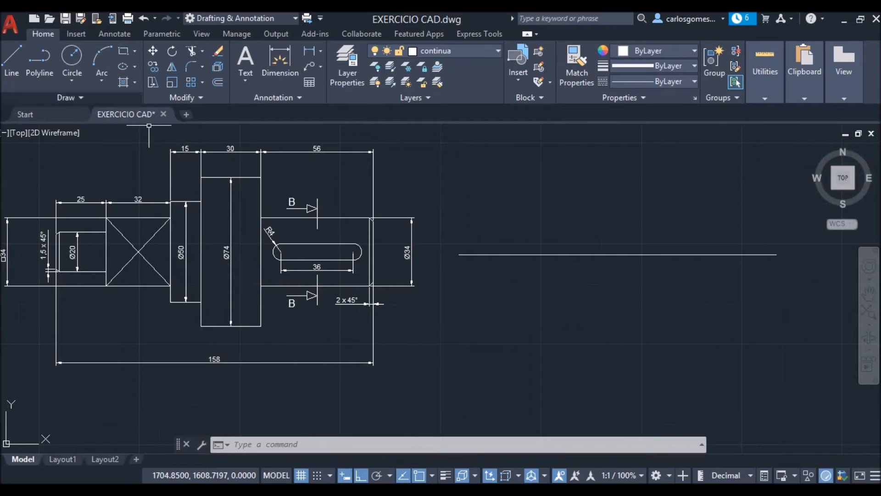
From the left end of the 158-unit line, draw a line 10 units up and continue it 25 units to the right
click(11, 65)
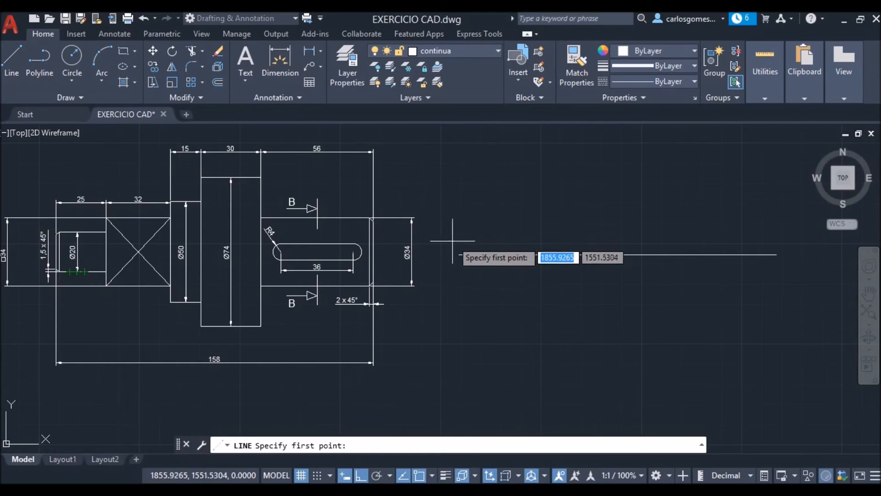
click(458, 256)
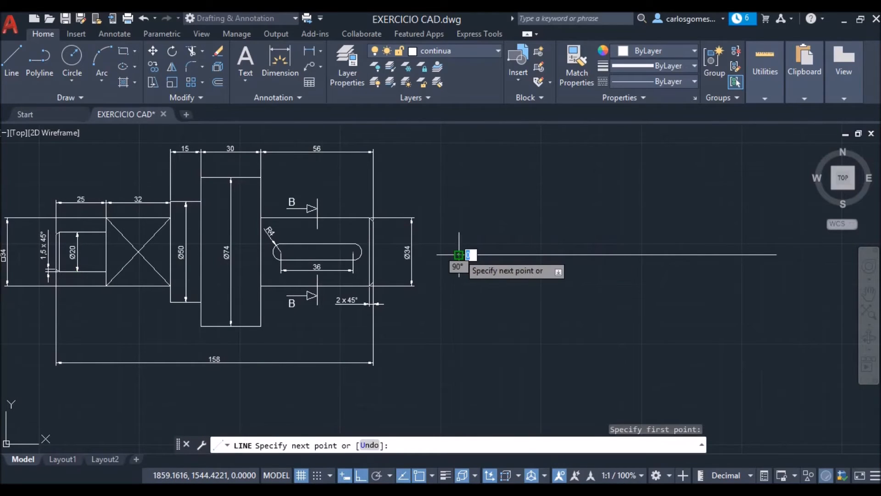
text(1)
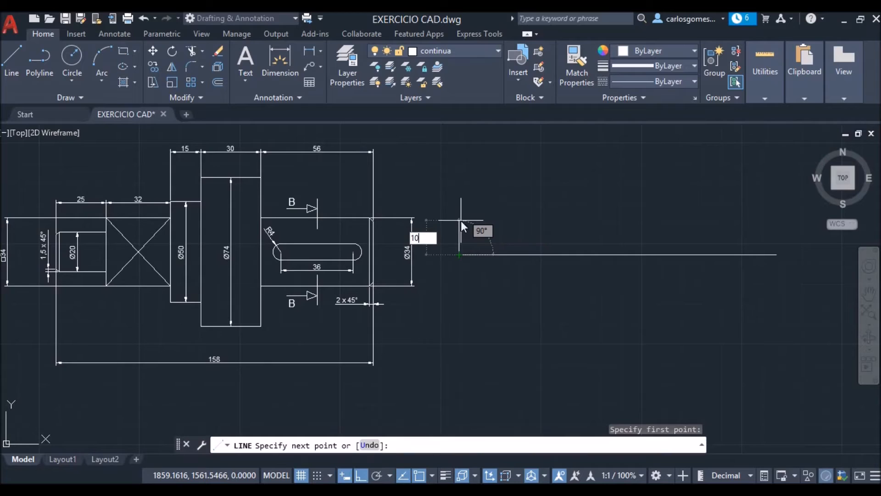
text(0)
key(Return)
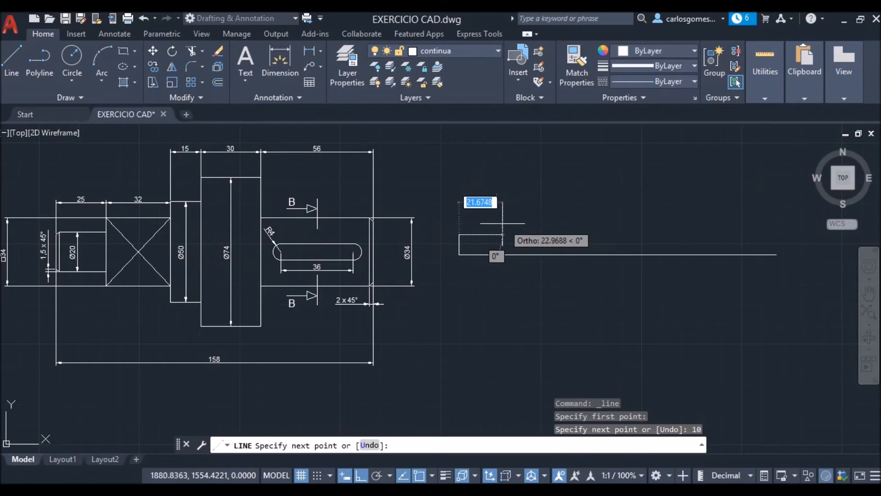
text(25)
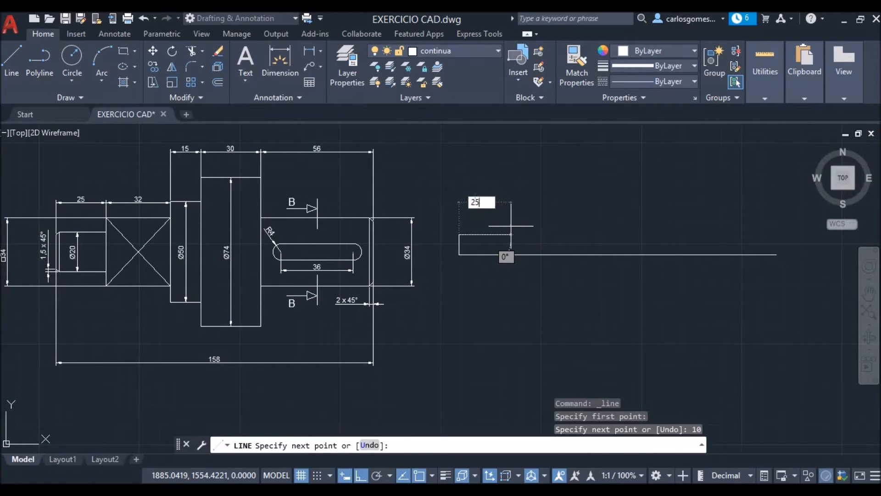
key(Return)
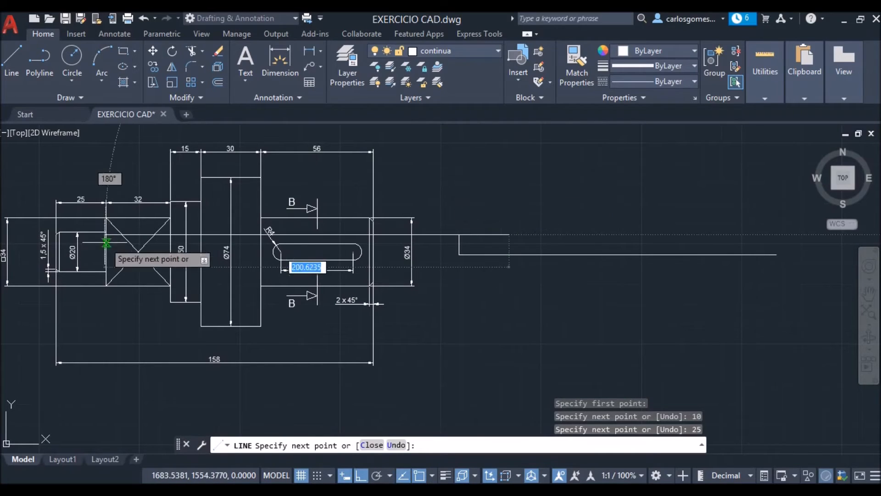
key(Escape)
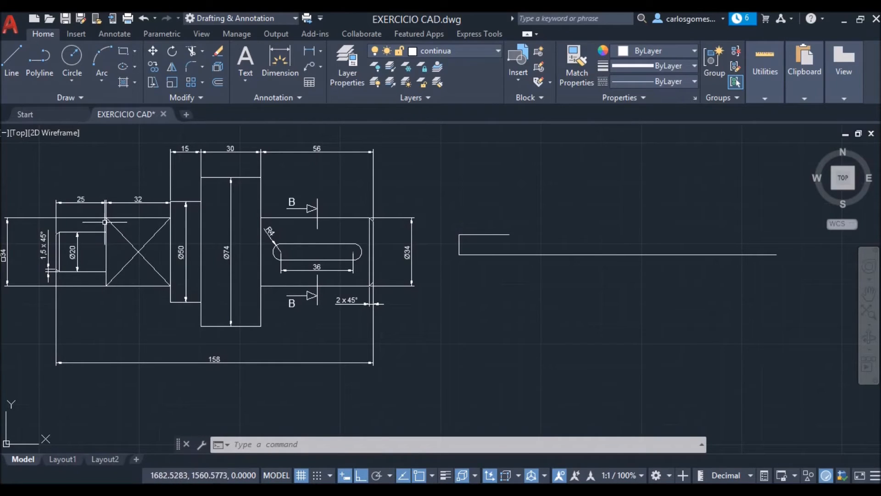
From the end of the 25-unit line, draw a line 7 units up and continue it 32 units to the right
click(12, 58)
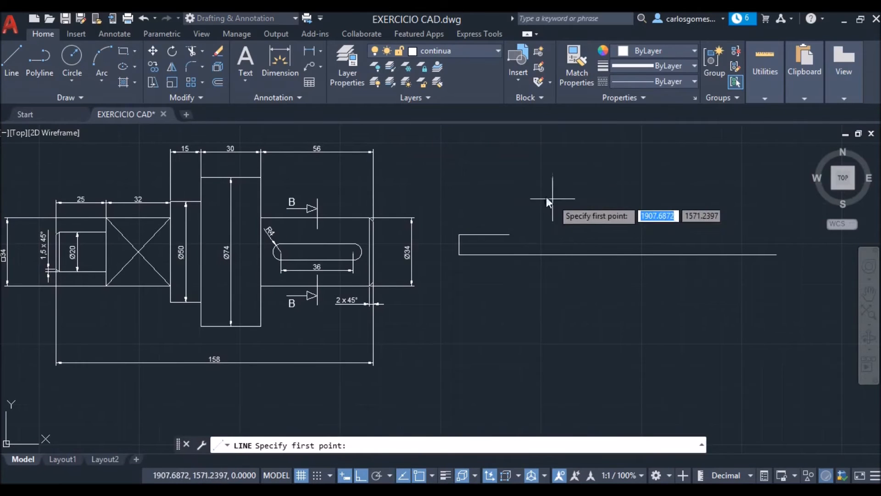
click(508, 234)
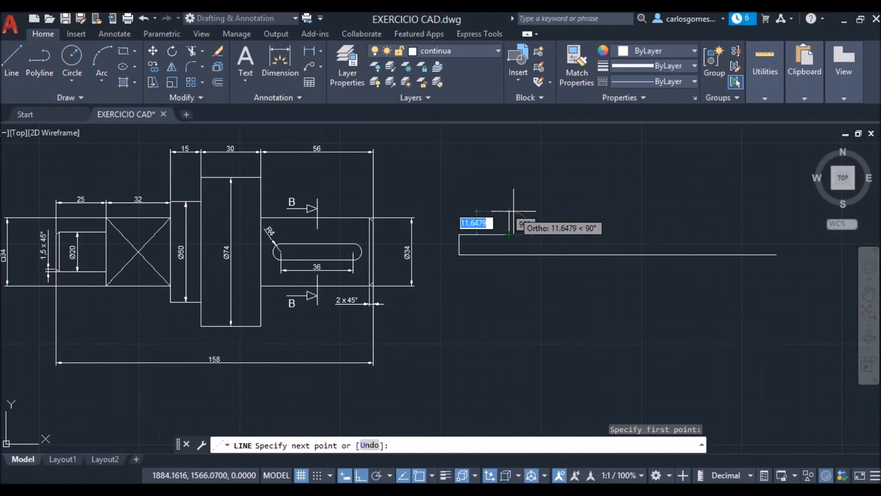
text(7)
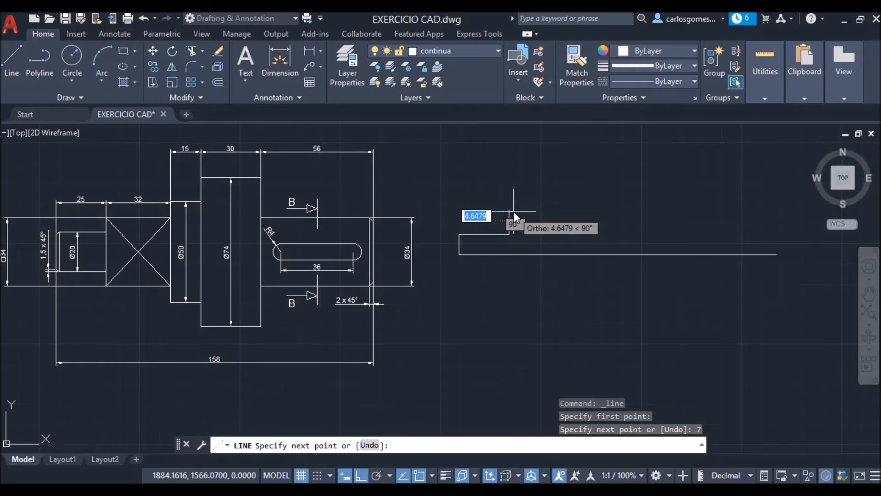
key(Return)
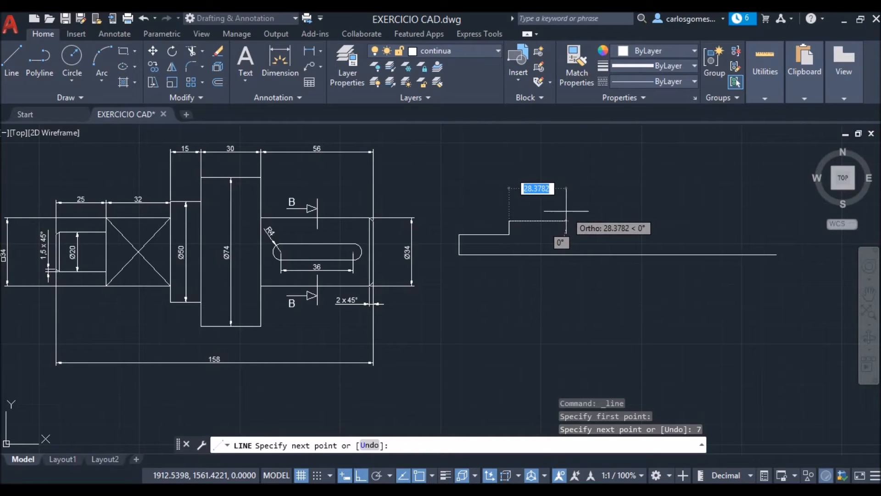
text(32)
key(Return)
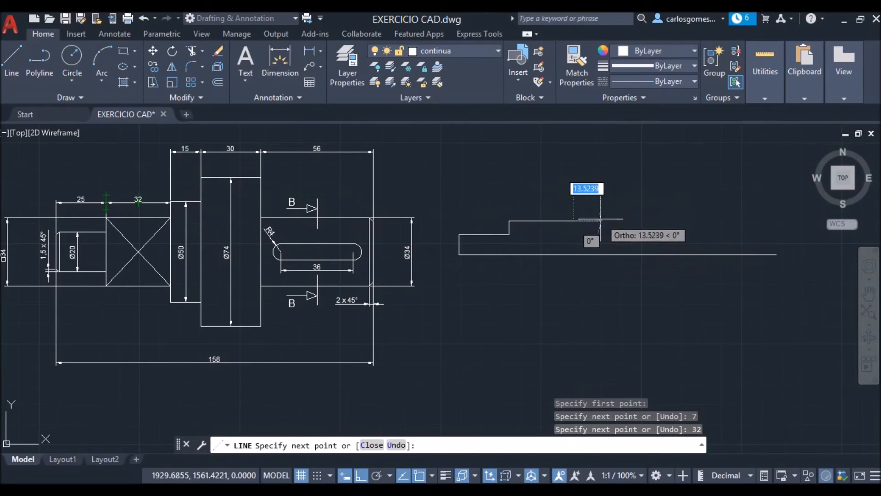
key(Escape)
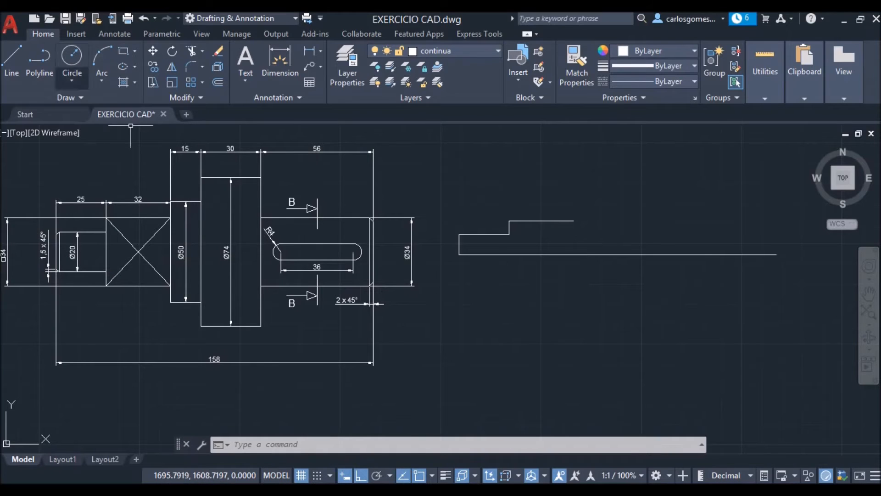
From the end of the 32-unit line, draw a line 8 units up and continue it 15 units to the right
click(12, 59)
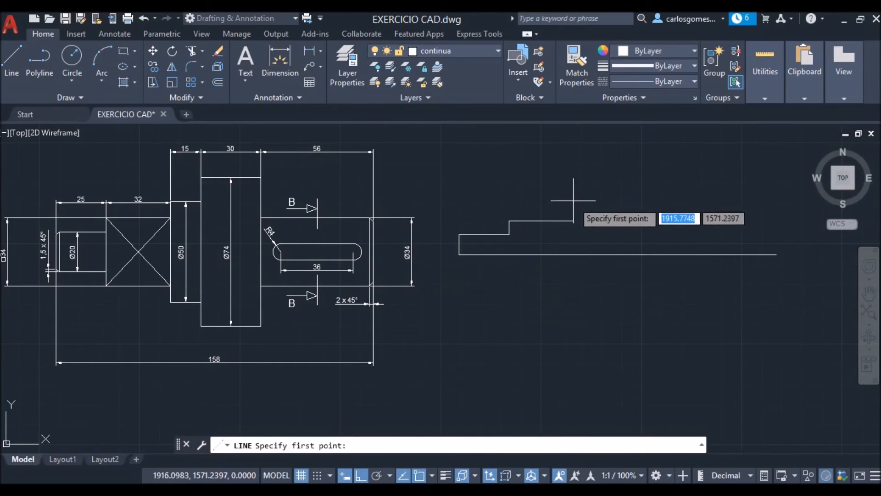
click(573, 221)
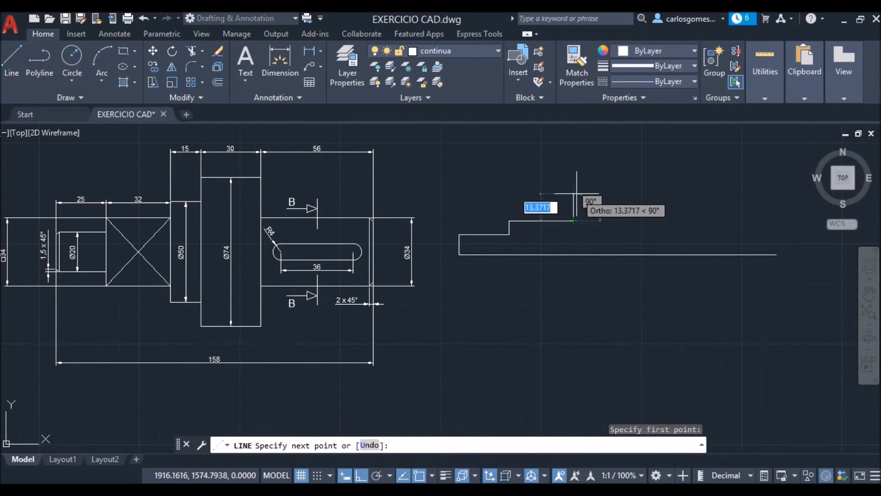
text(8)
key(Return)
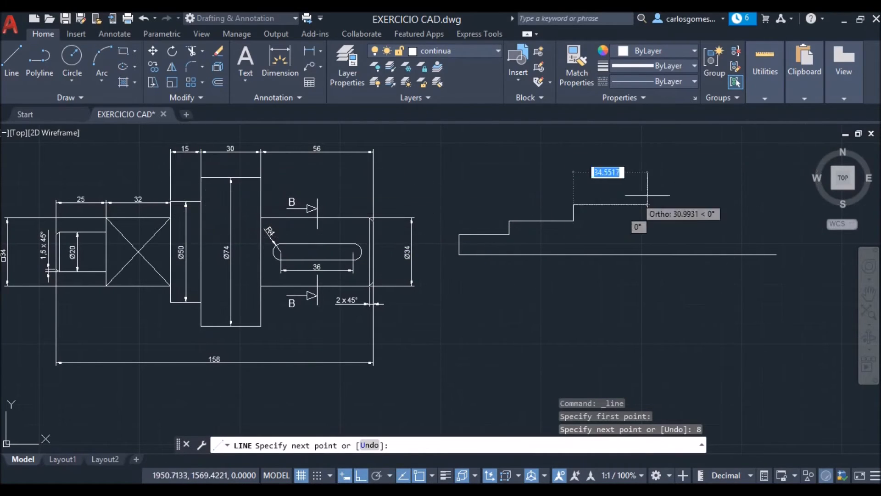
text(15)
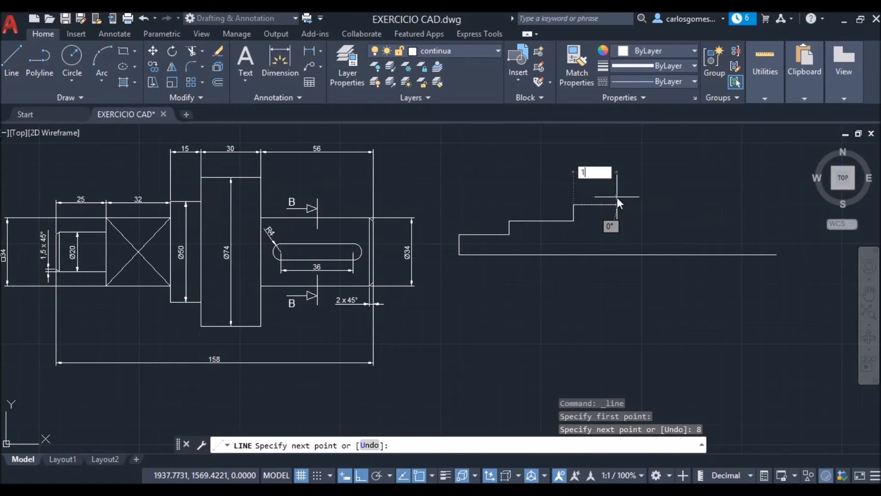
key(Return)
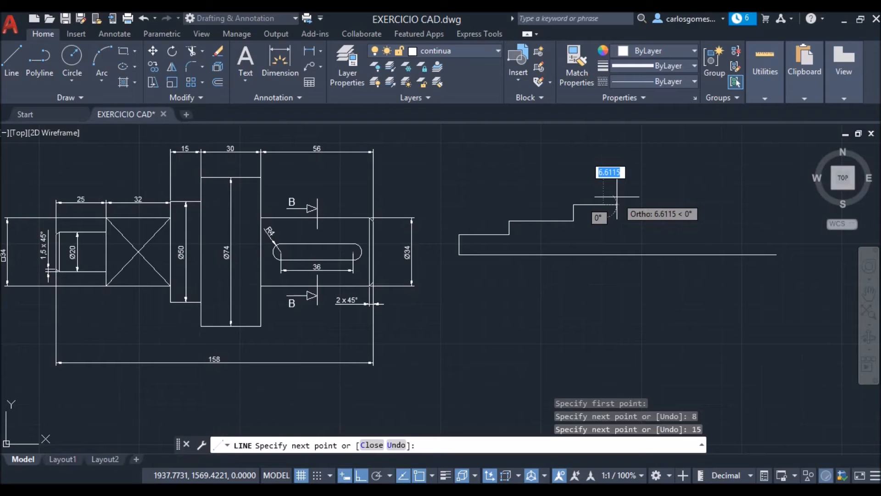
key(Escape)
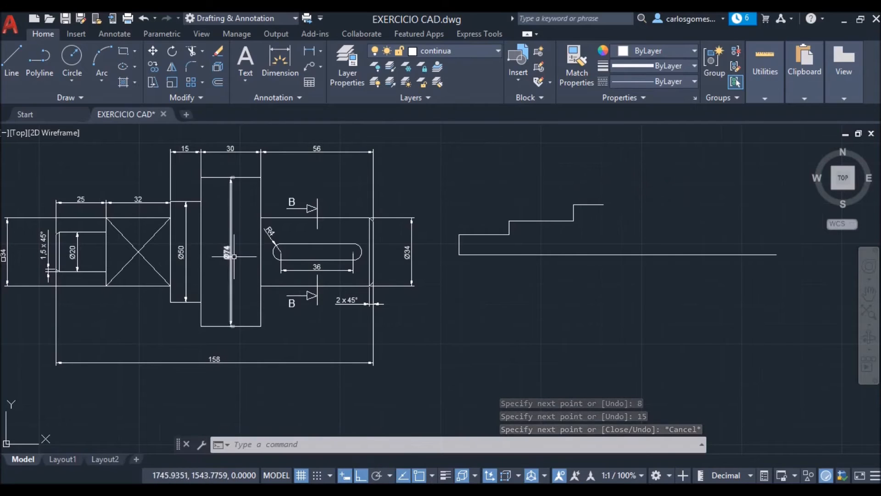
From the end of the 15-unit line, draw a line 12 units up and continue it 30 units to the right
mouse_move(229, 257)
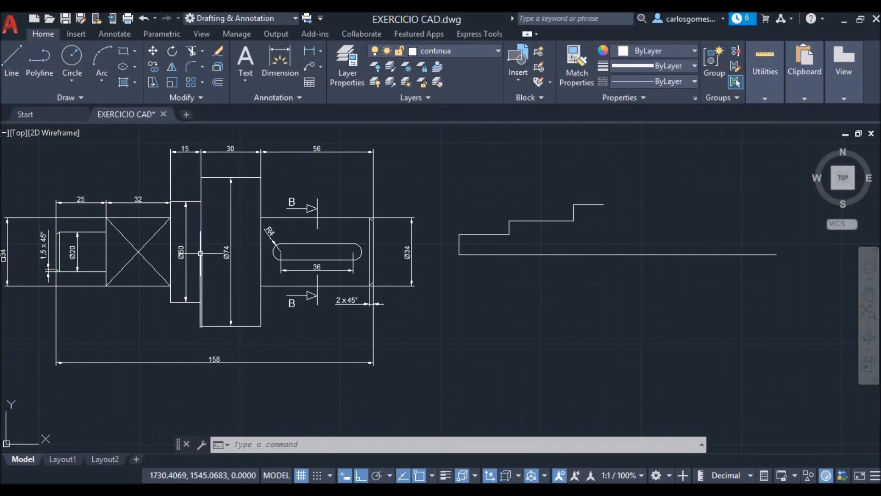
click(11, 68)
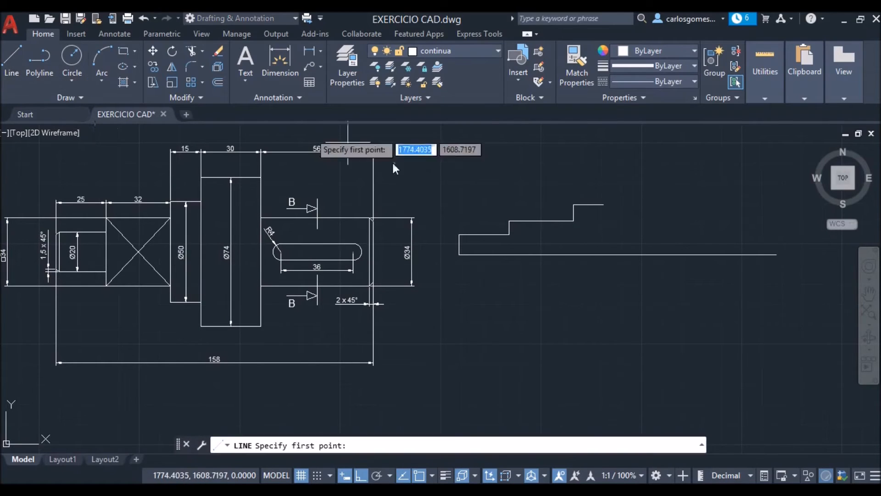
click(603, 205)
text(12)
key(Return)
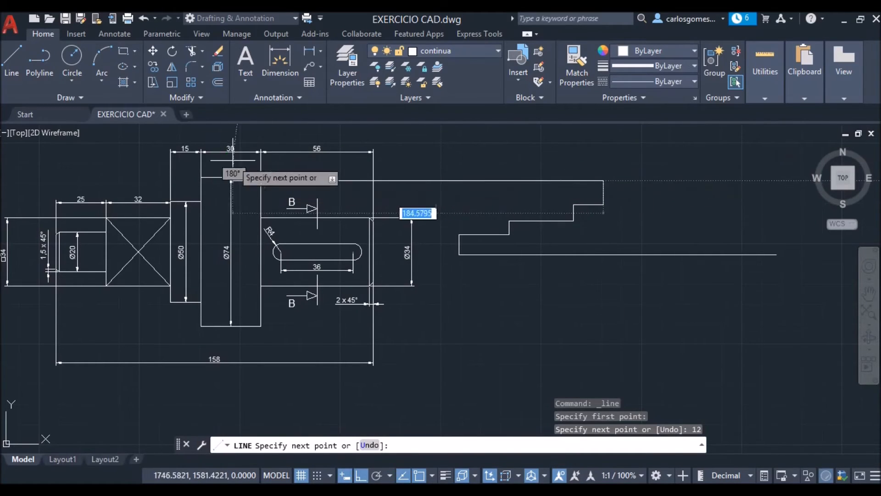
text(30)
key(Return)
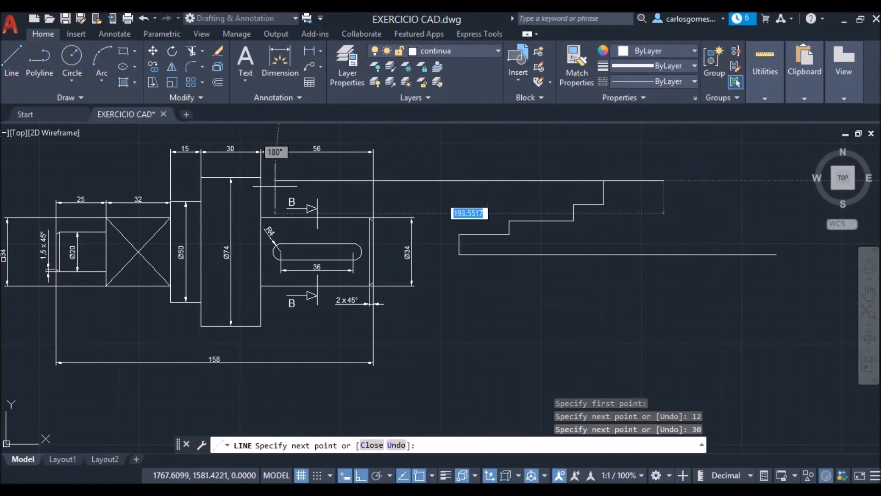
key(Escape)
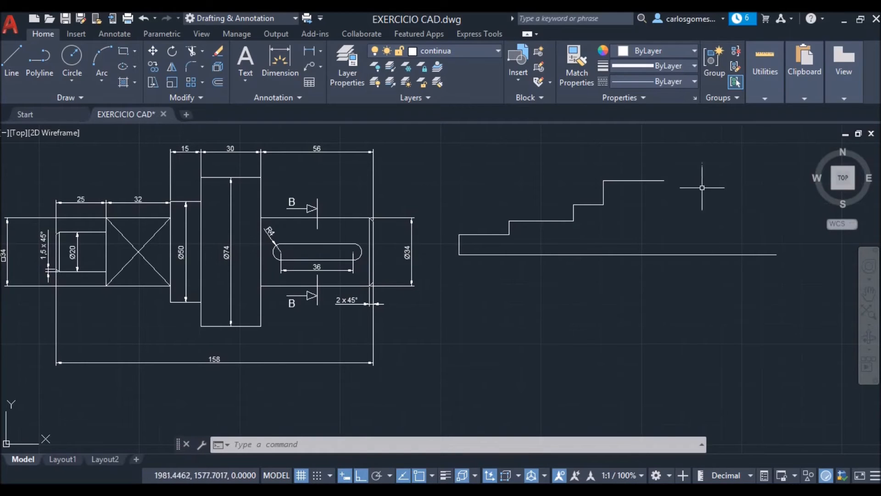
Close the half profile from the 30-unit line's right end: 20 units down, across above the base line's right end, and down to it
text(l)
key(Return)
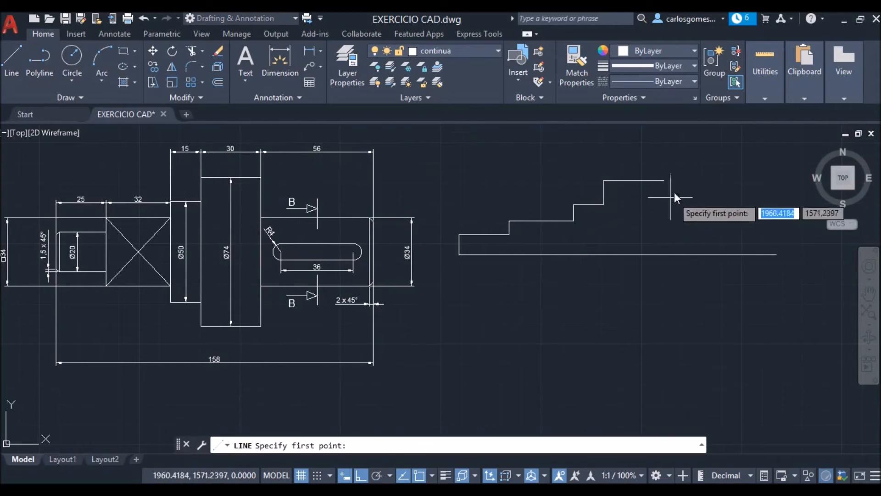
click(664, 180)
text(2)
text(20)
key(Return)
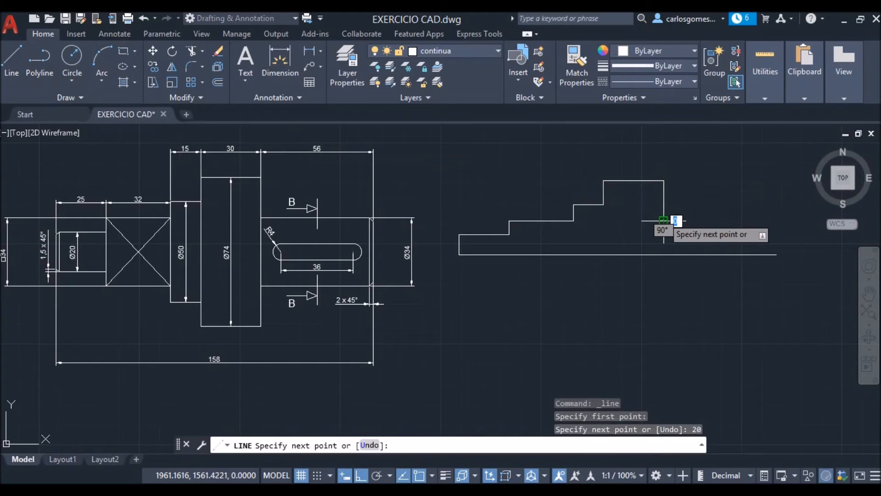
click(775, 240)
click(775, 255)
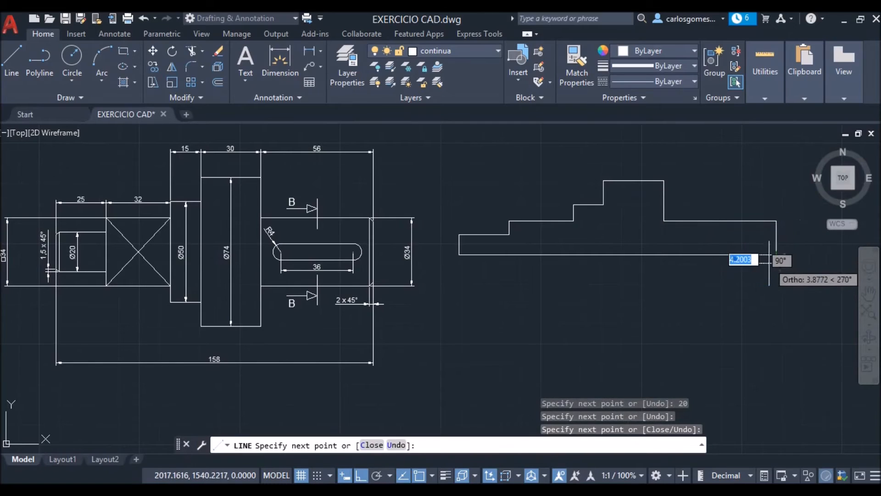
key(Escape)
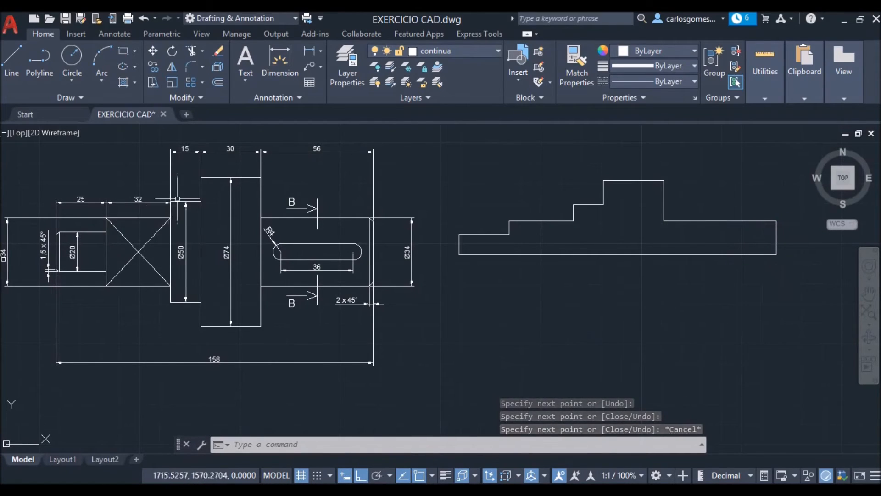
Extend the vertical shoulder lines of the half profile down to the 158-unit base line
click(200, 50)
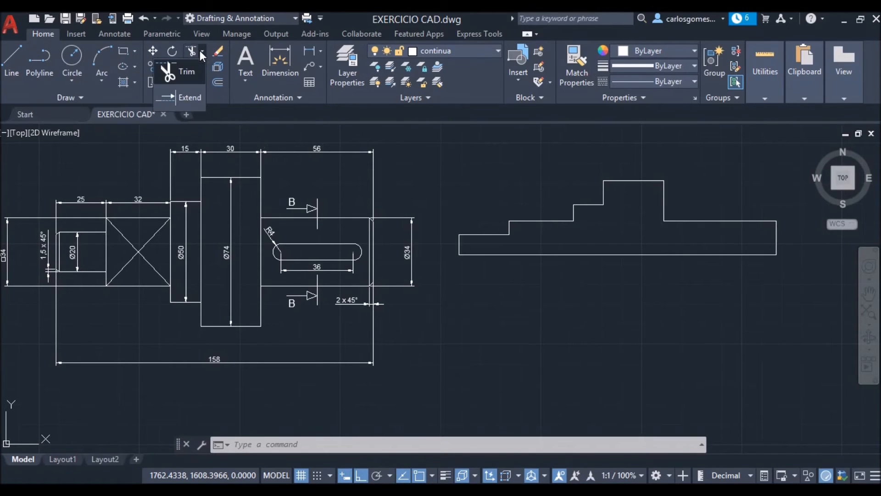
click(185, 97)
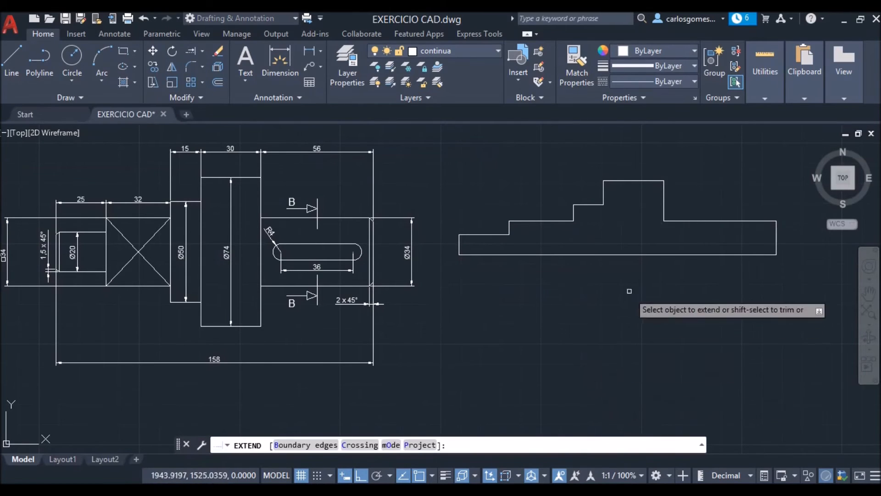
click(663, 206)
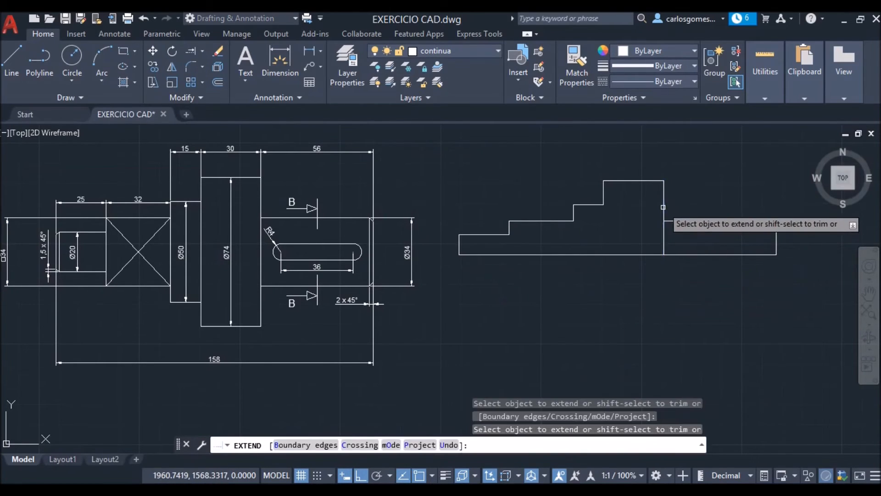
click(605, 193)
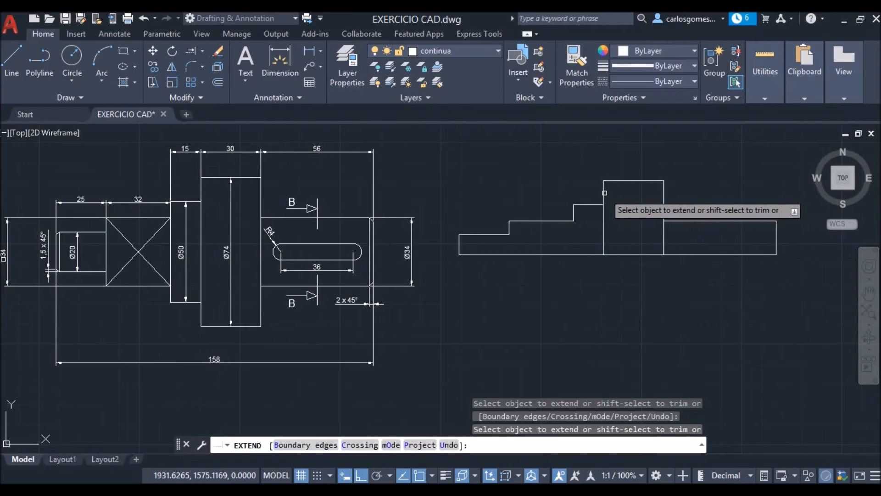
click(576, 214)
click(580, 210)
click(570, 231)
key(Return)
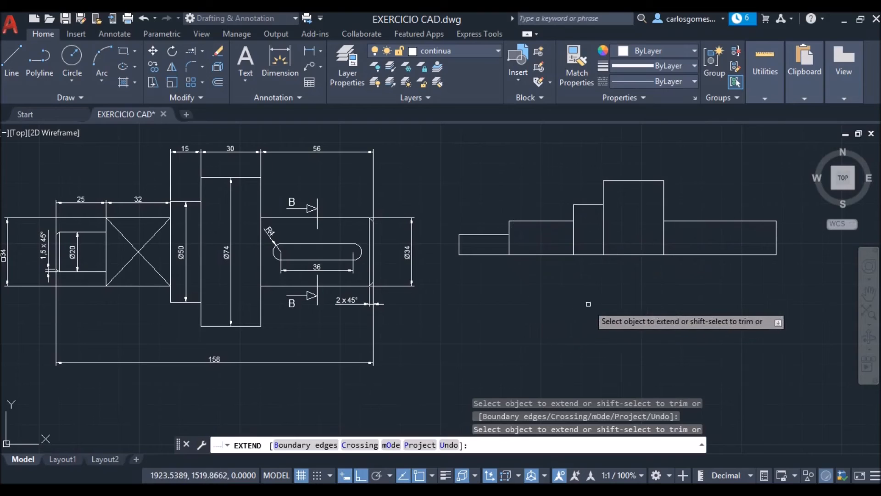
key(Escape)
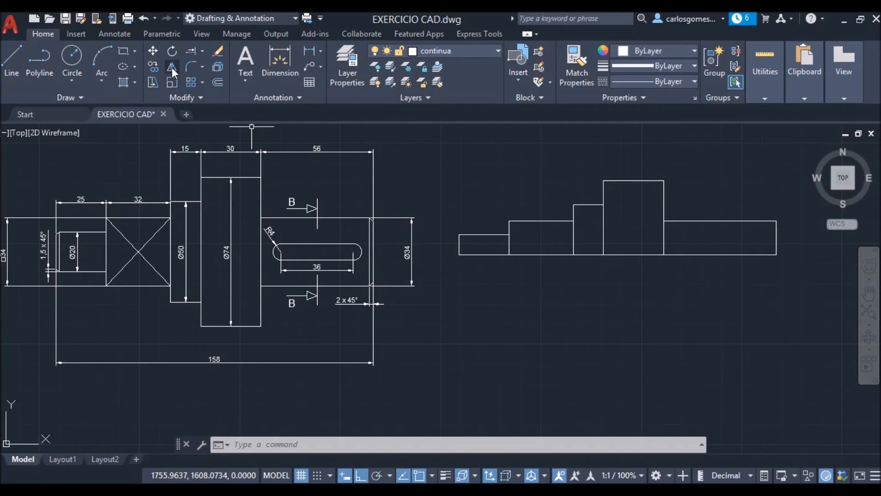
Mirror the whole half profile about its horizontal base line, keeping the source objects
click(171, 67)
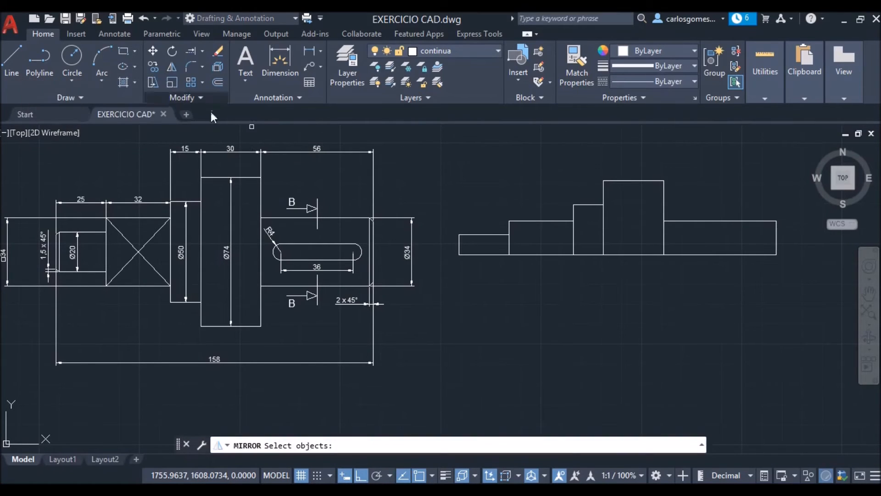
click(799, 169)
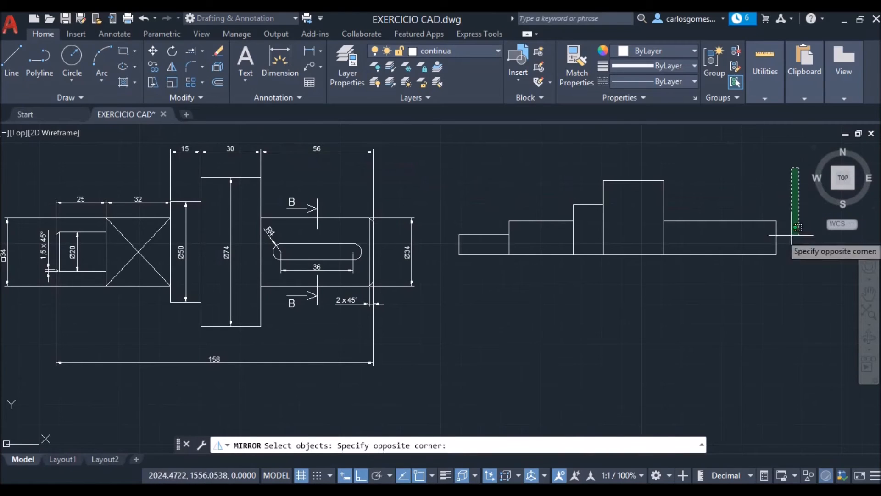
click(450, 293)
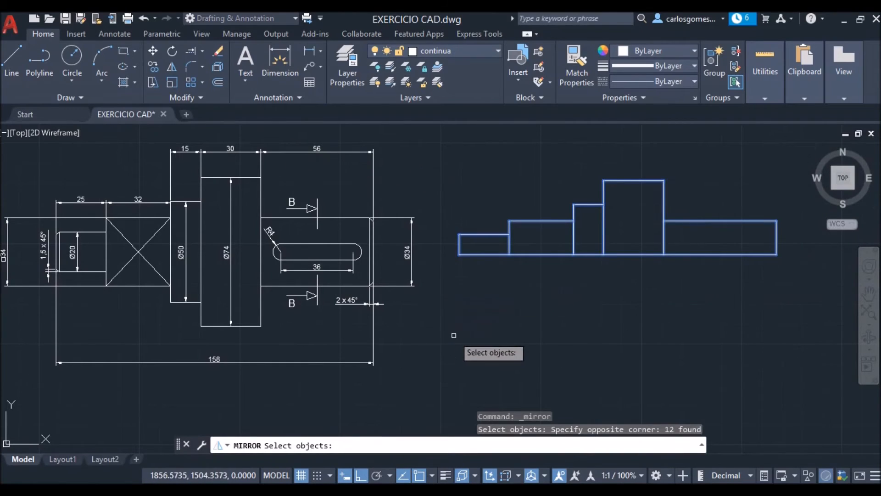
key(Return)
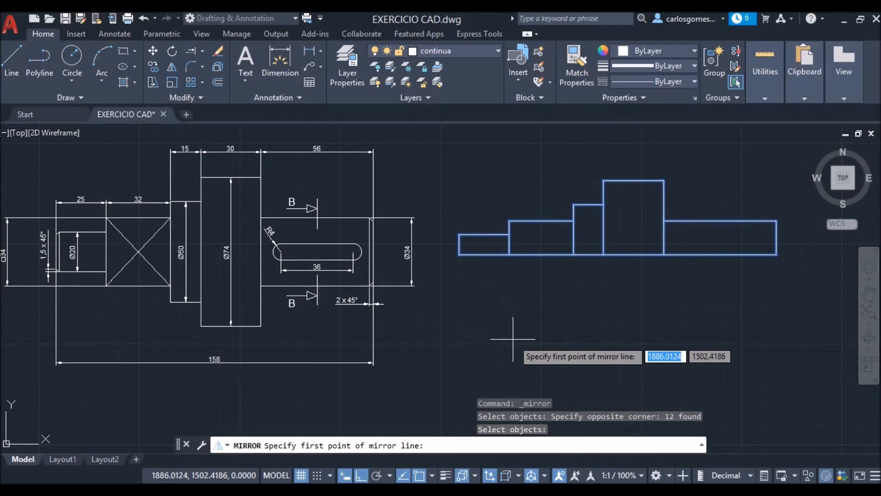
click(775, 255)
click(480, 270)
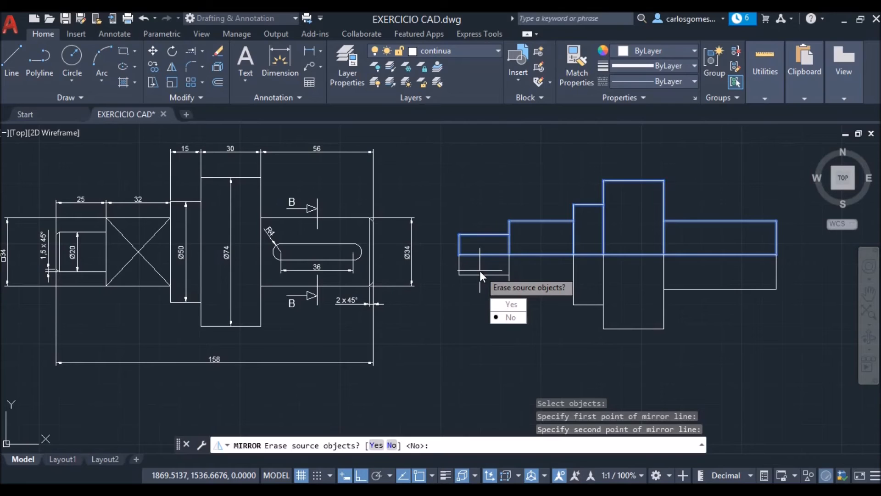
key(Return)
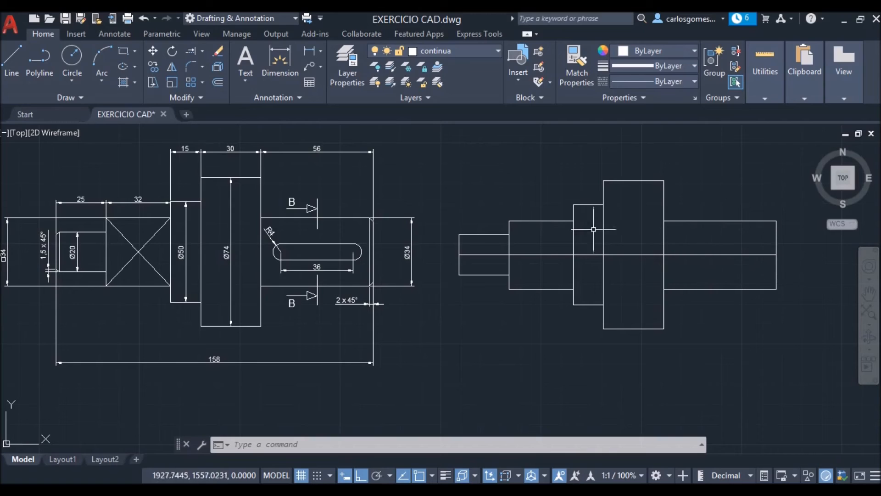
Draw two crossing diagonal lines between opposite corners of the square section on the redrawn shaft
click(9, 62)
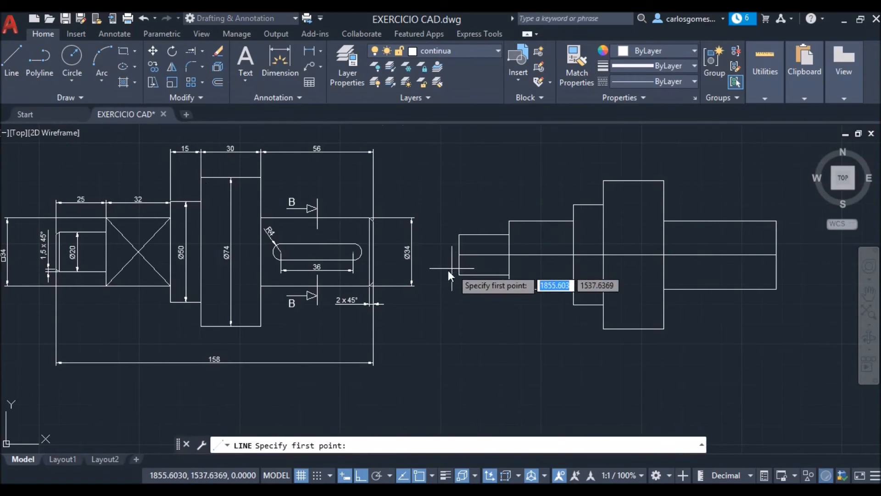
click(573, 220)
click(520, 303)
key(Escape)
key(Return)
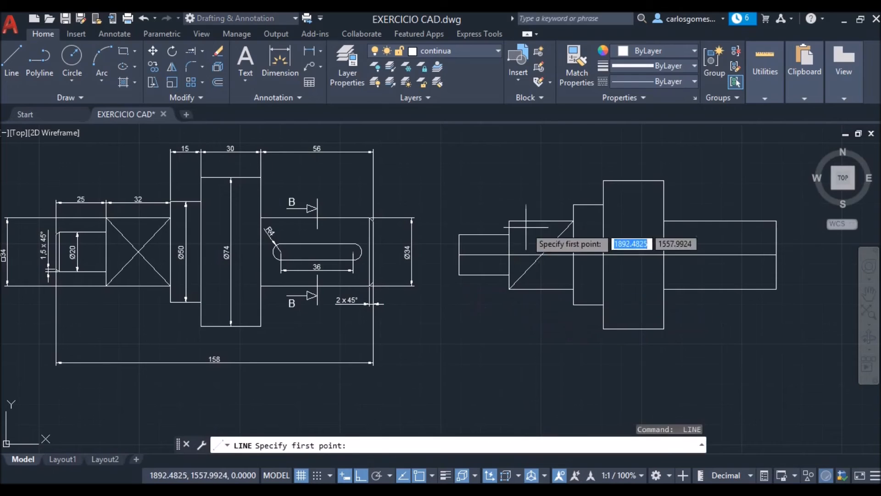
click(508, 221)
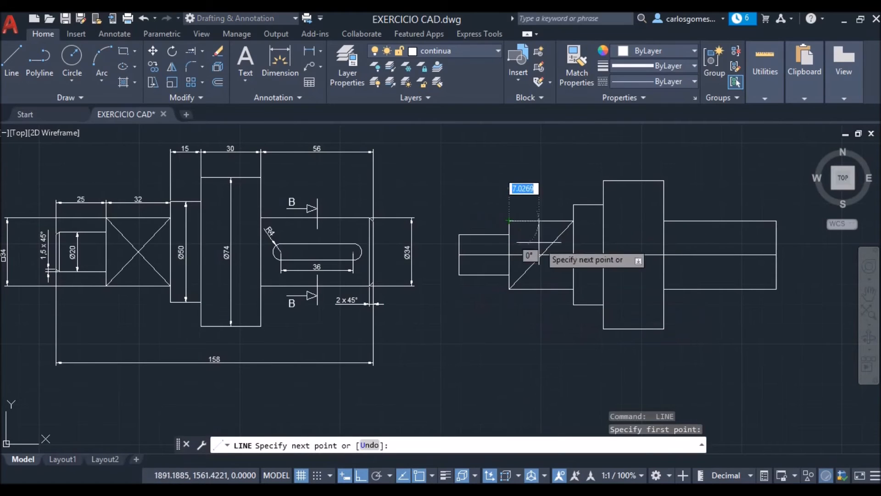
click(573, 288)
key(Escape)
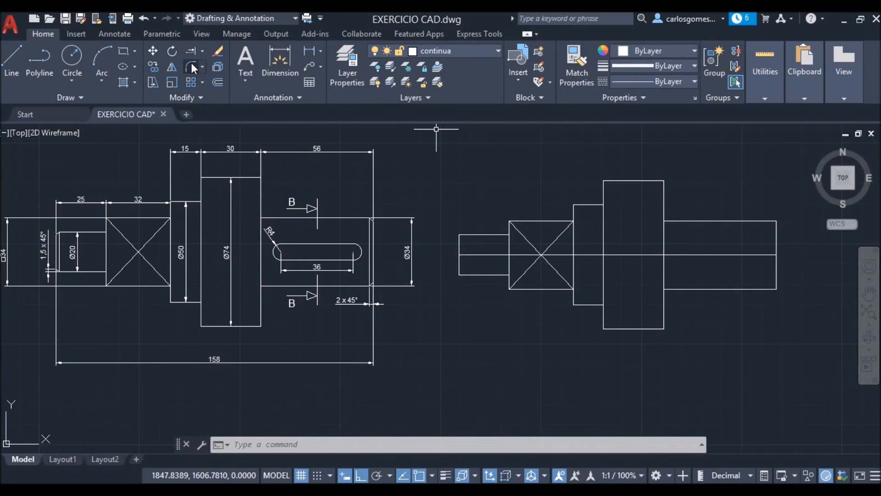
Set both distances of the Chamfer command to 1.5, leaving the command without chamfering any corner
click(202, 68)
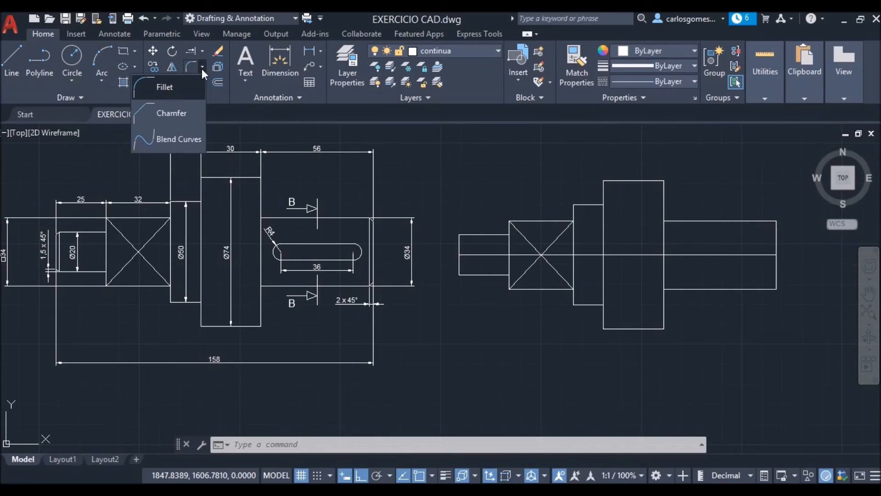
click(172, 113)
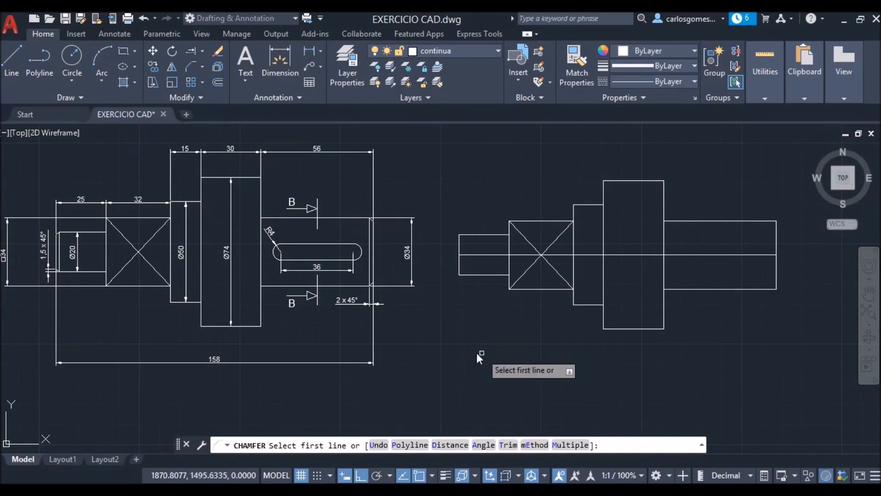
key(Down)
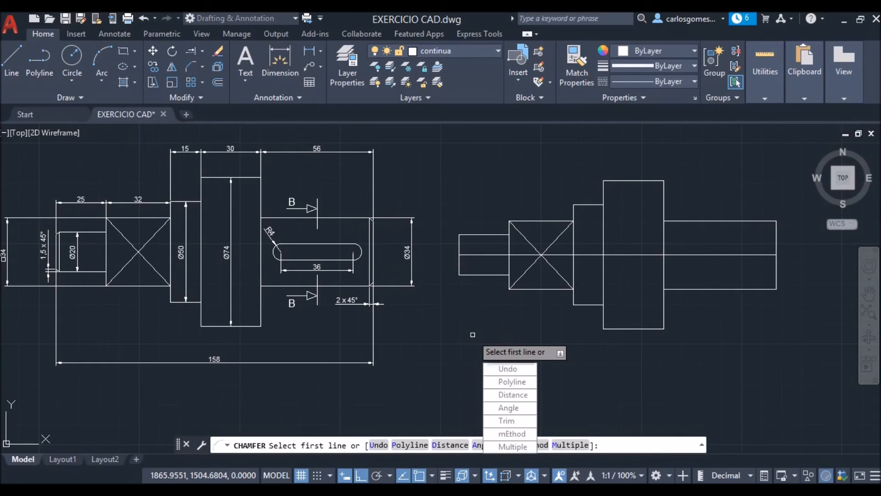
click(507, 395)
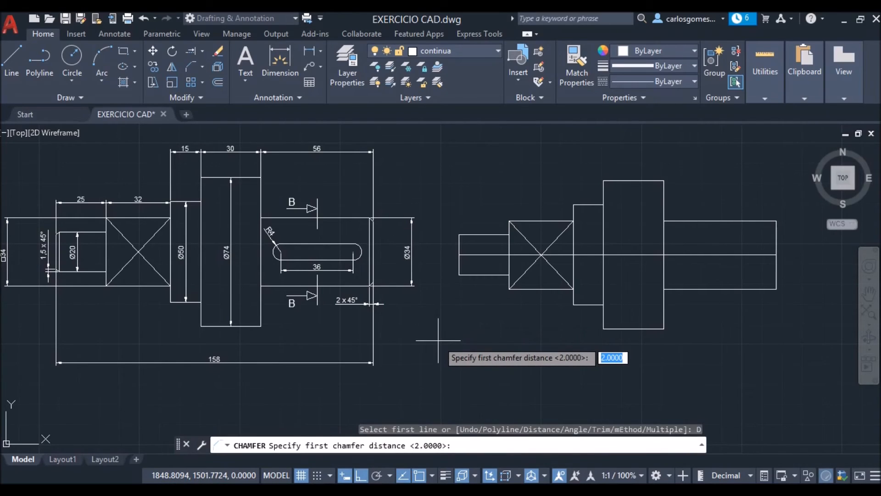
key(BackSpace)
text(1.5)
key(Return)
text(1.5)
key(Return)
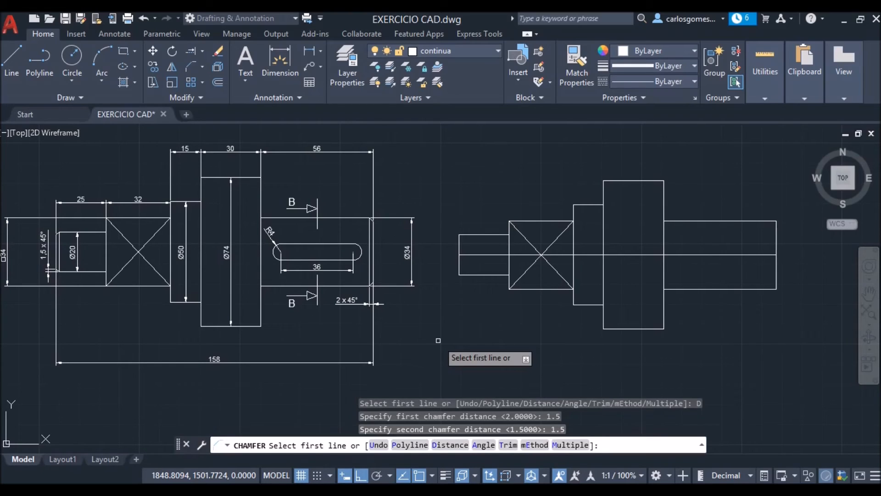
key(Escape)
click(271, 187)
click(245, 167)
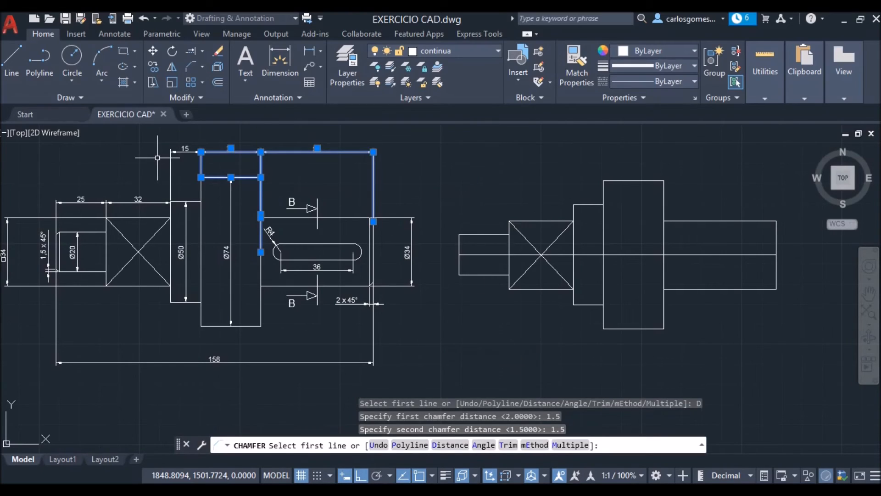
key(Escape)
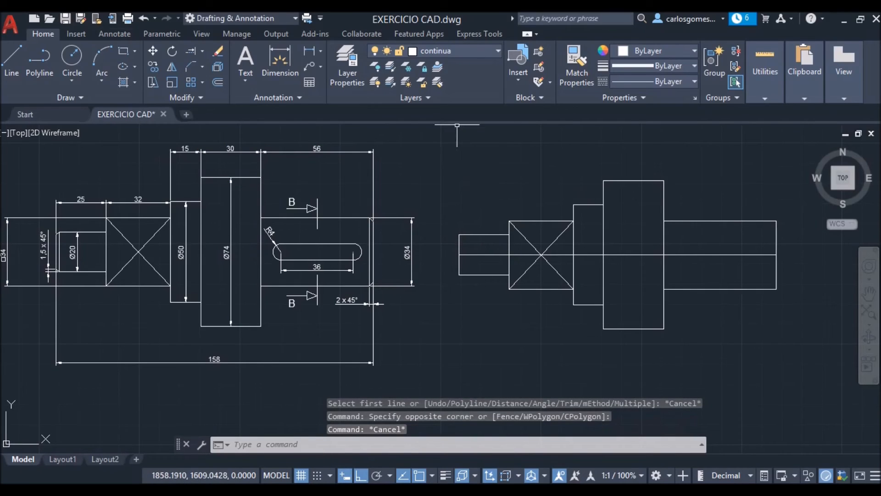
Chamfer the upper left corner of the redrawn shaft's narrow end with both distances at 1.5
click(196, 68)
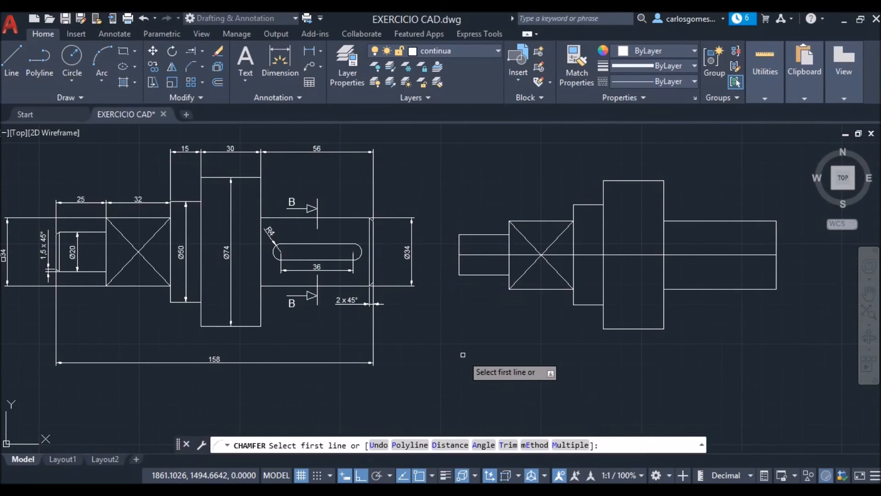
key(Down)
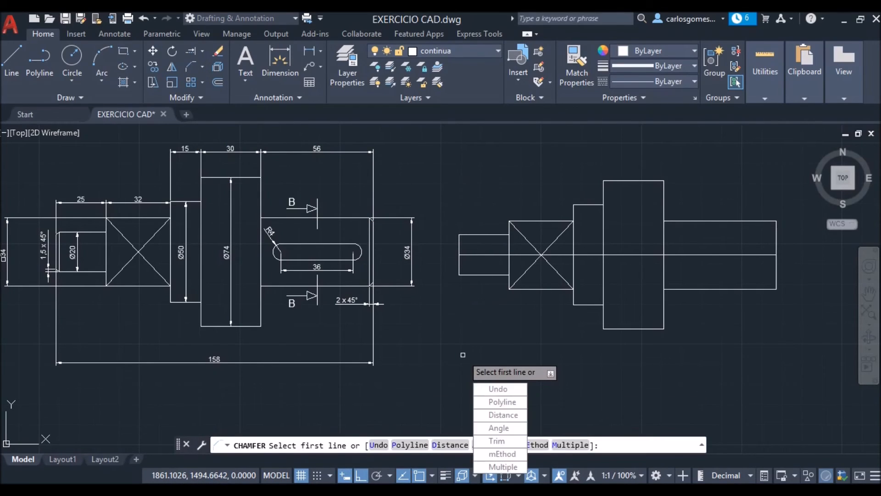
click(504, 415)
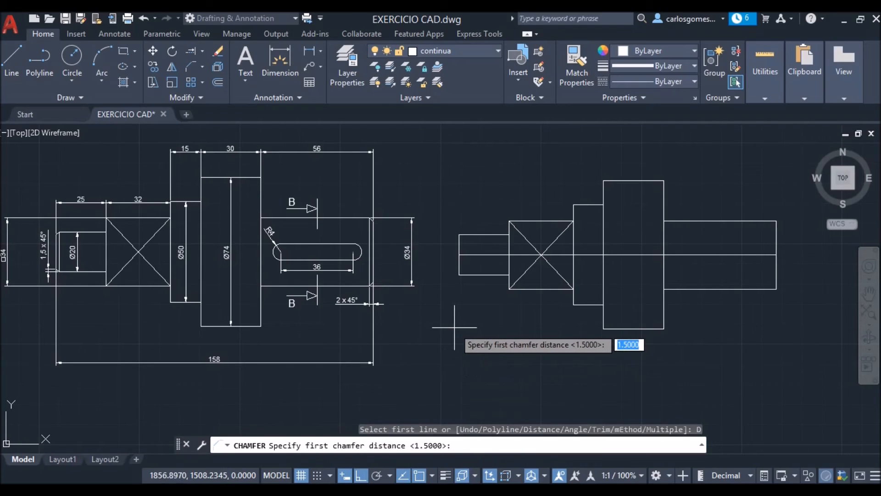
key(Return)
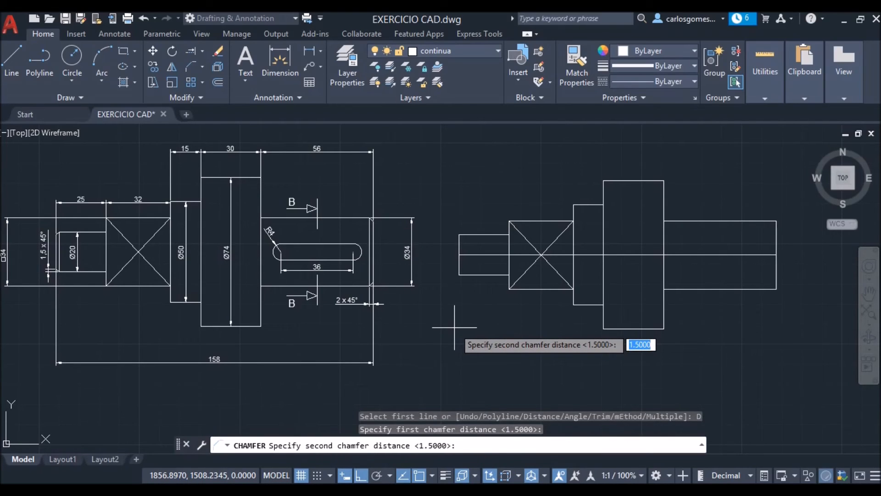
key(Return)
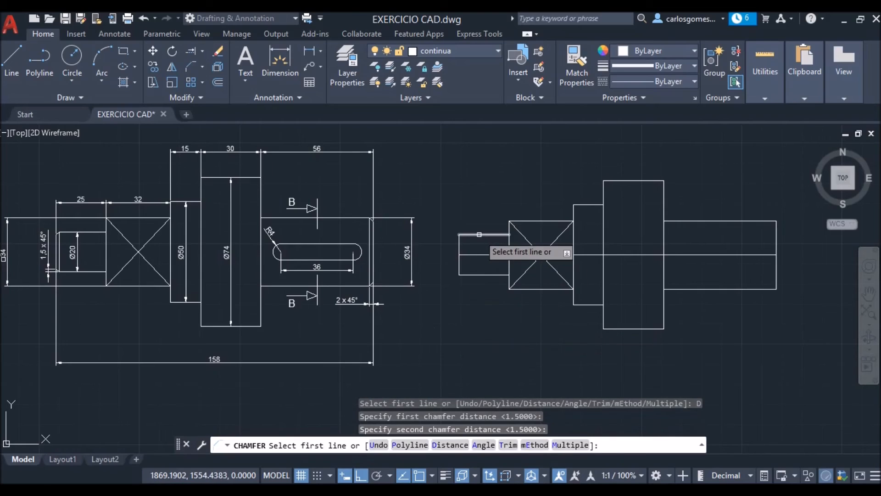
scroll(466, 242, up, 4)
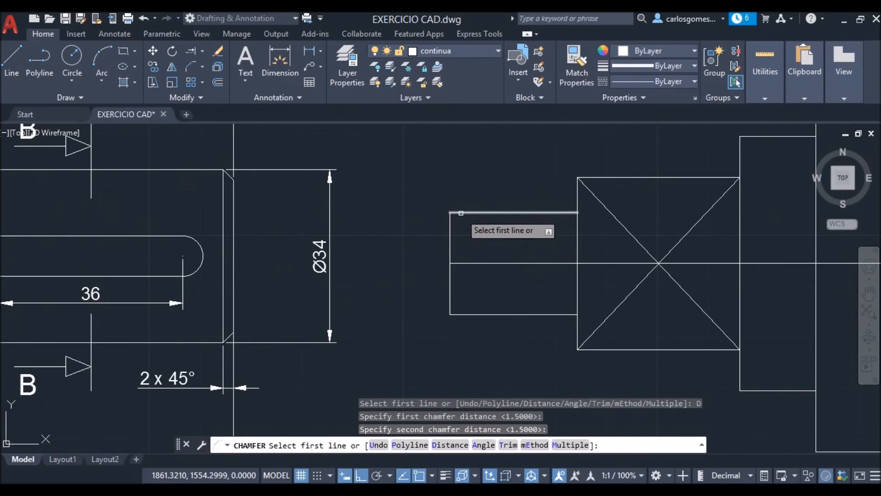
click(461, 213)
click(450, 220)
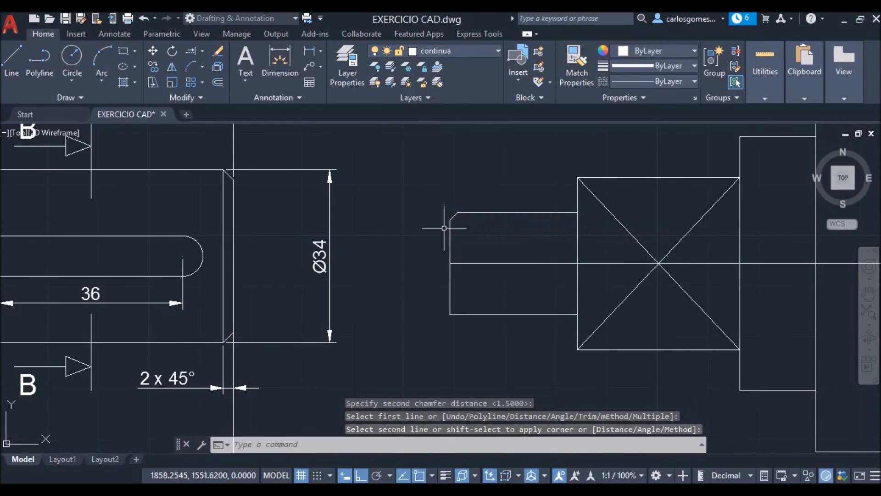
Chamfer the lower left corner of the shaft's narrow end with the same 1.5 distances
key(Return)
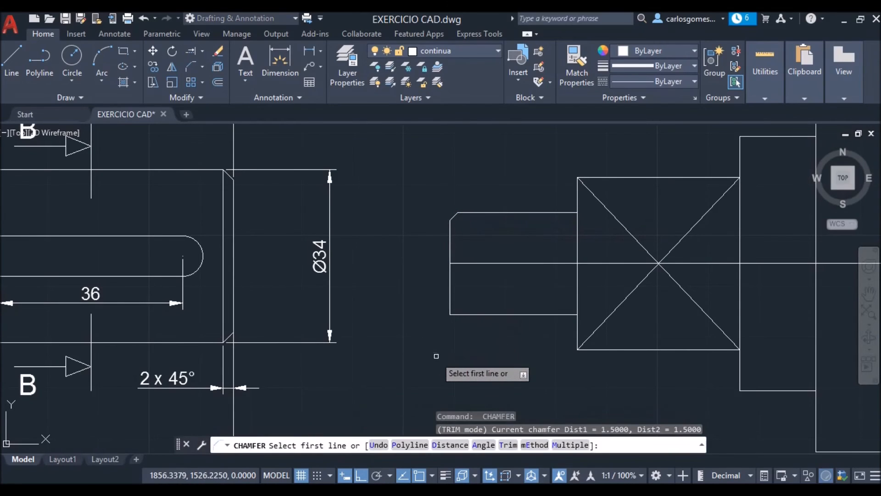
click(462, 314)
click(450, 300)
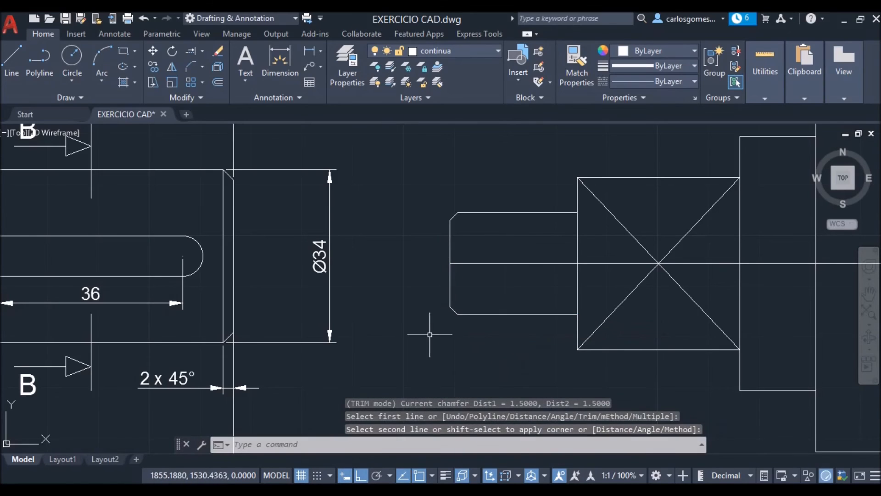
scroll(464, 315, down, 2)
key(Escape)
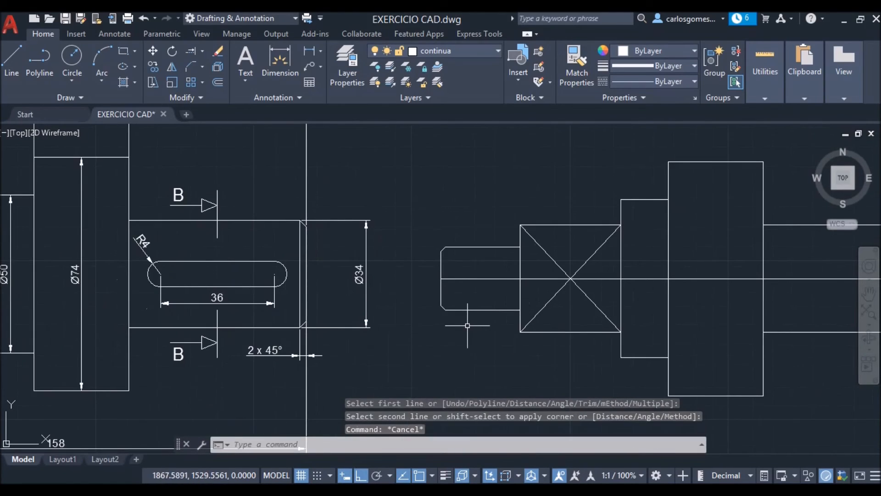
Draw a vertical line joining the inner ends of the two chamfers at the shaft's narrow left end
click(12, 59)
scroll(466, 303, up, 4)
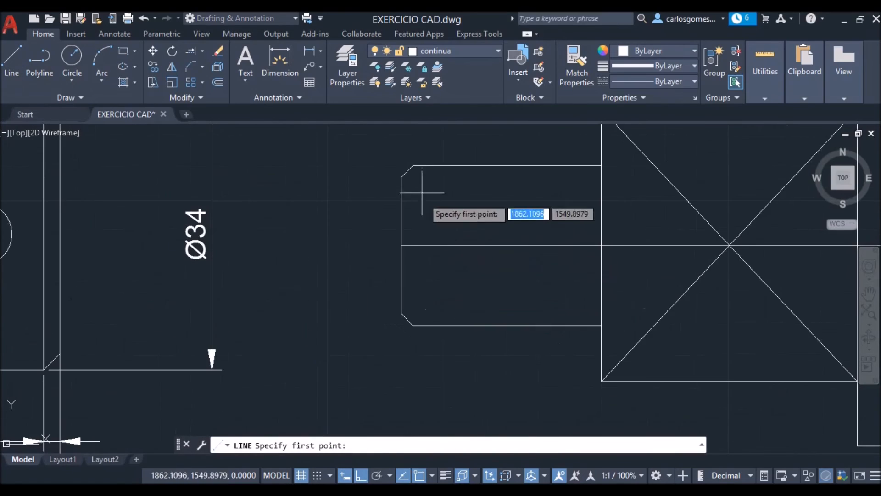
click(411, 166)
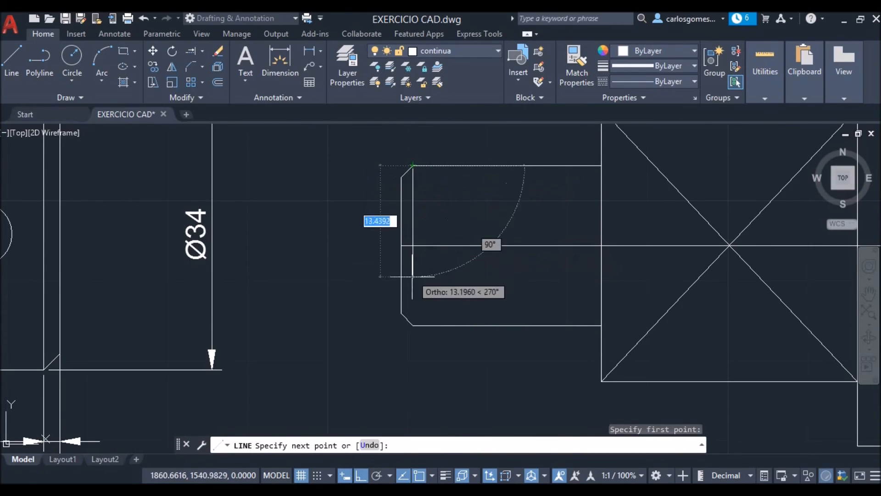
click(407, 318)
key(Escape)
Chamfer the upper right corner of the shaft's right end with both distances set to 2
scroll(135, 279, down, 4)
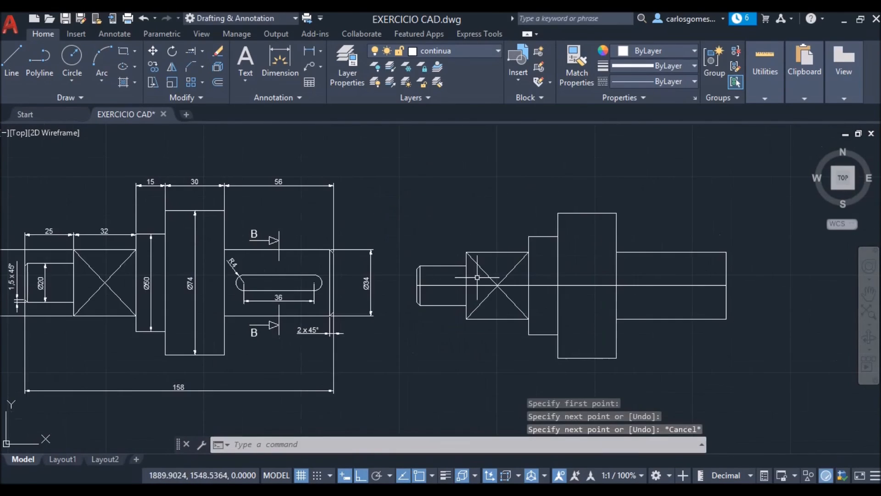
mouse_move(698, 311)
middle_down()
mouse_move(615, 289)
mouse_move(593, 295)
middle_up()
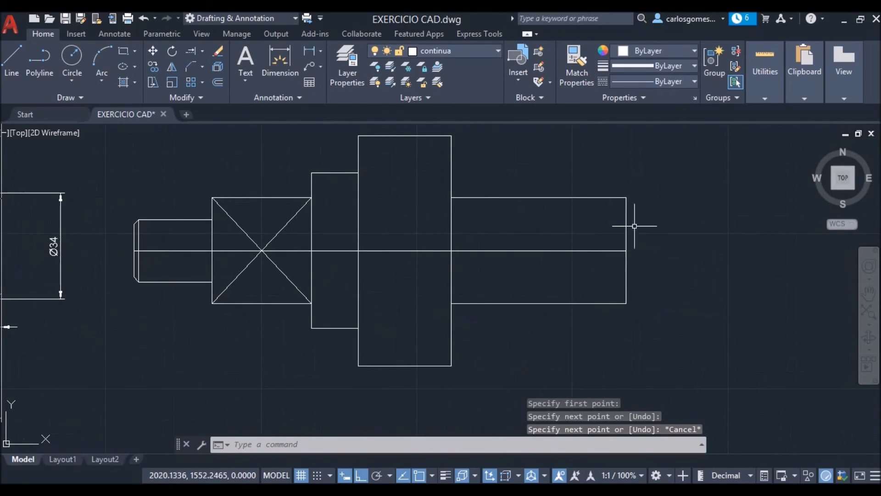
click(190, 67)
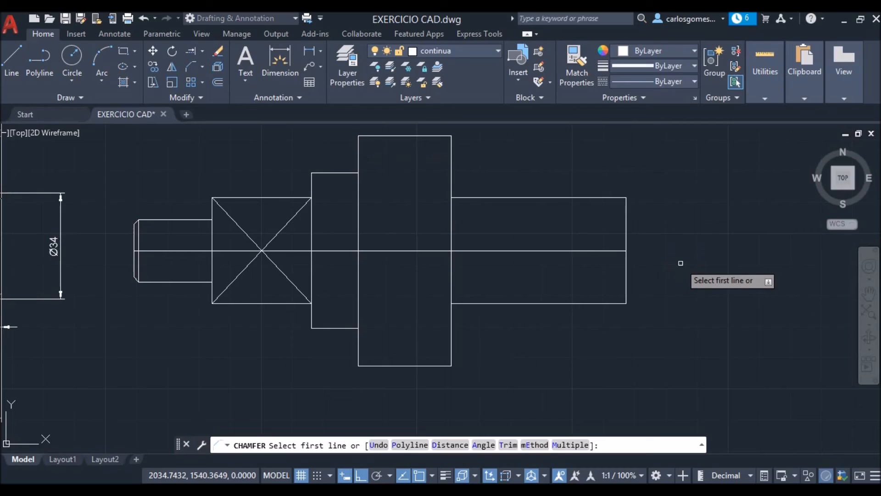
key(Down)
key(Down)
key(Down)
key(Down)
key(Return)
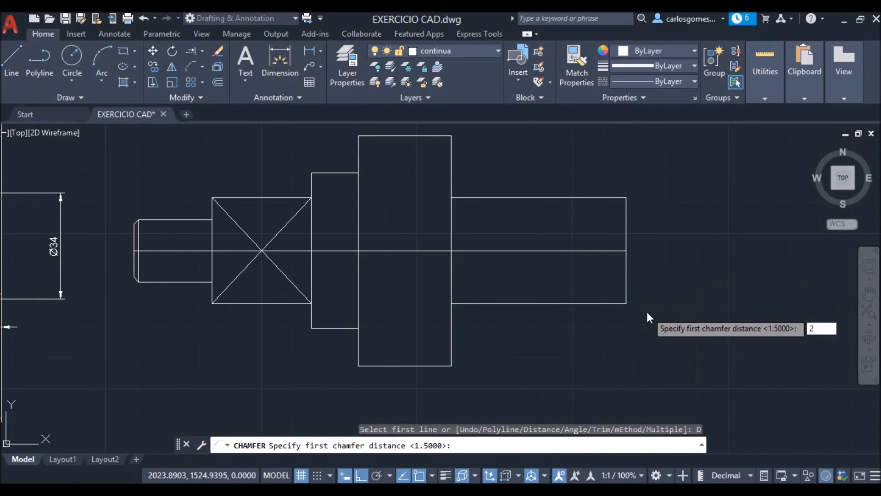
key(Return)
text(2)
key(Return)
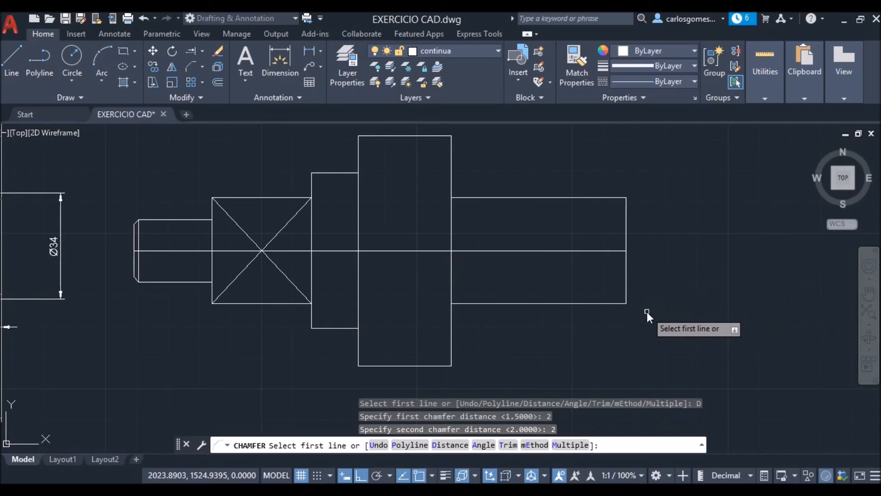
click(617, 196)
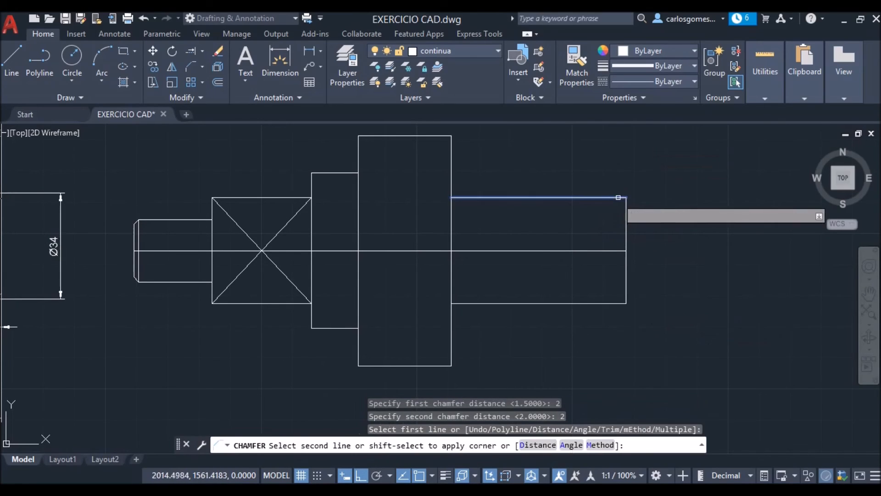
click(626, 205)
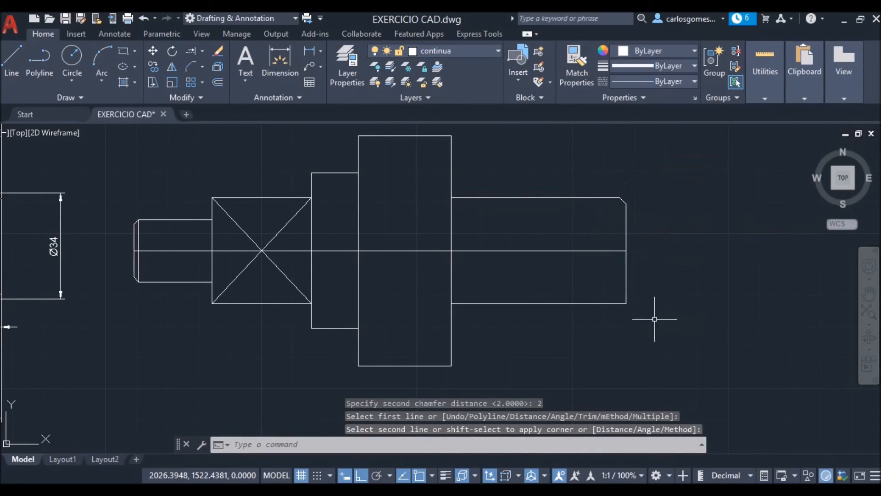
Chamfer the lower right corner of the shaft's right end with the same distances of 2
key(Return)
click(626, 296)
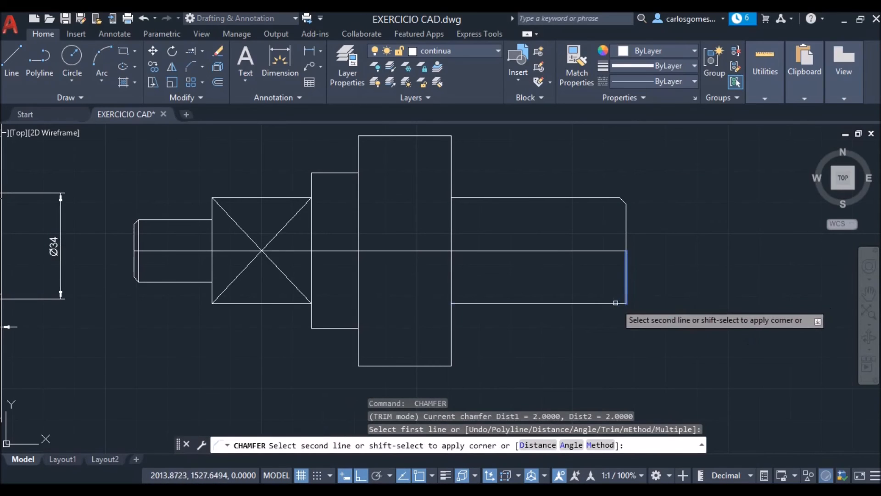
click(617, 301)
key(Escape)
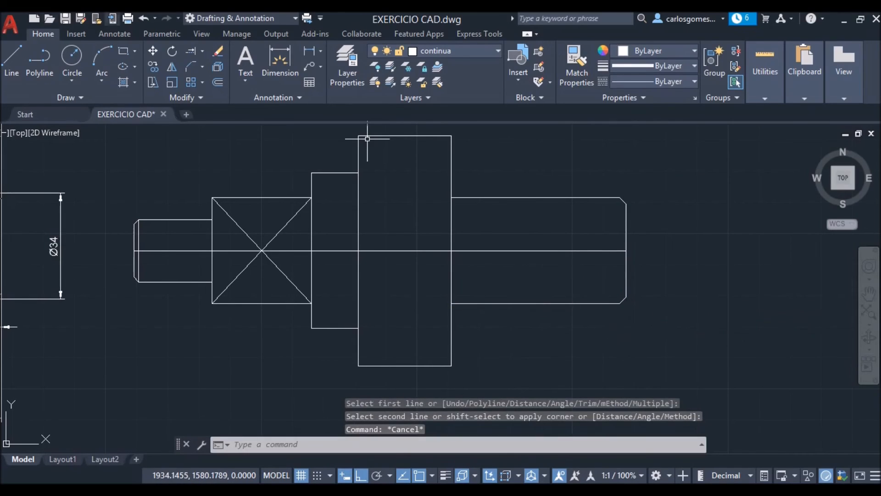
Draw a vertical line joining the inner ends of the two chamfers at the shaft's right end
text(l)
key(Return)
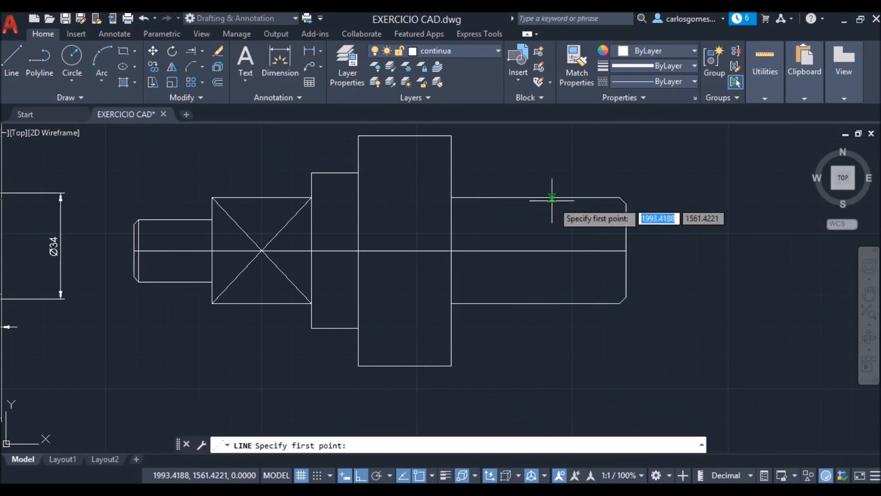
click(619, 197)
click(618, 301)
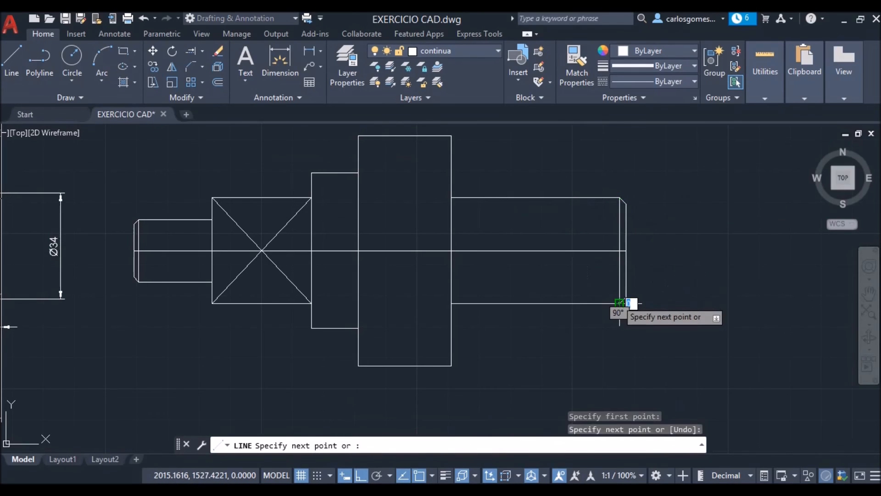
key(Escape)
scroll(486, 289, down, 4)
scroll(367, 279, up, 2)
scroll(367, 279, up, 2)
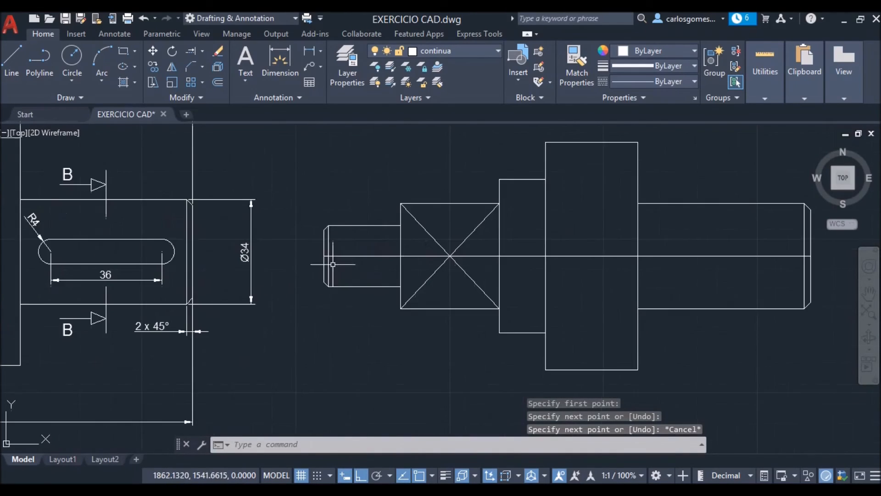
Examine the keyway slot dimensioned on the original shaft's right section and compare it with the redrawn shaft
scroll(337, 234, down, 2)
scroll(313, 250, down, 2)
scroll(182, 238, up, 2)
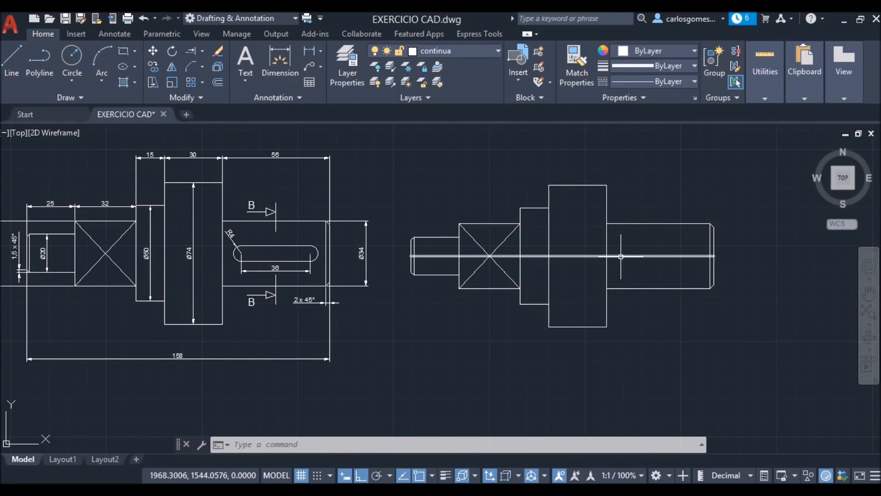
scroll(659, 257, up, 2)
scroll(638, 249, down, 2)
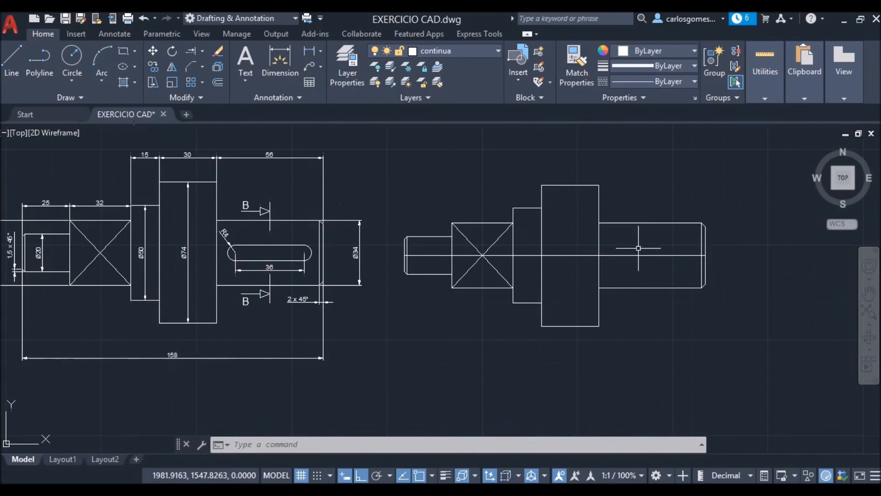
scroll(251, 246, up, 2)
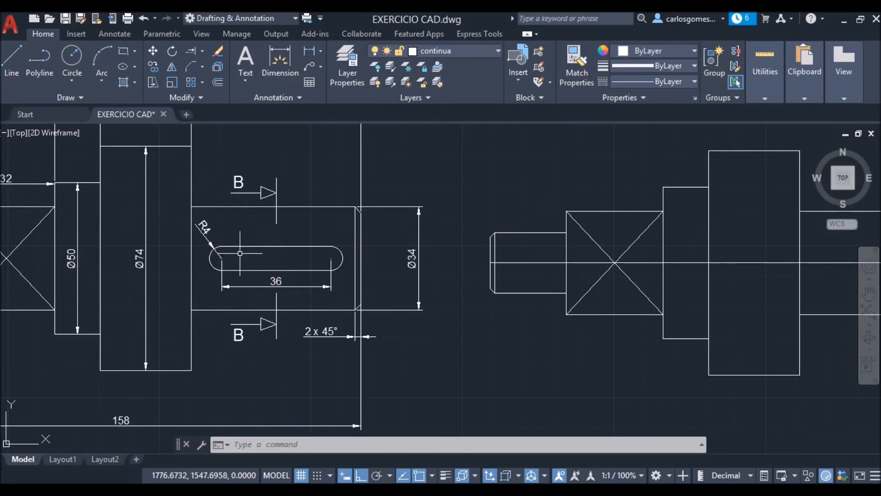
scroll(239, 253, down, 2)
scroll(258, 173, up, 2)
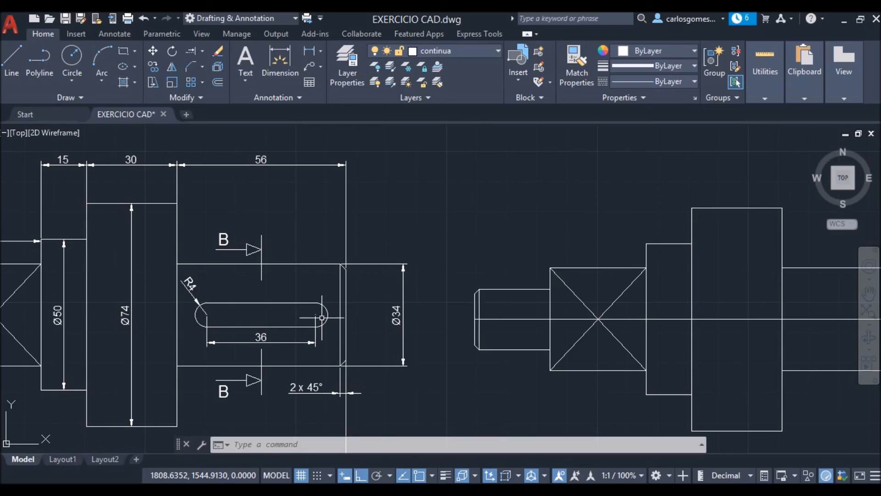
scroll(277, 297, down, 2)
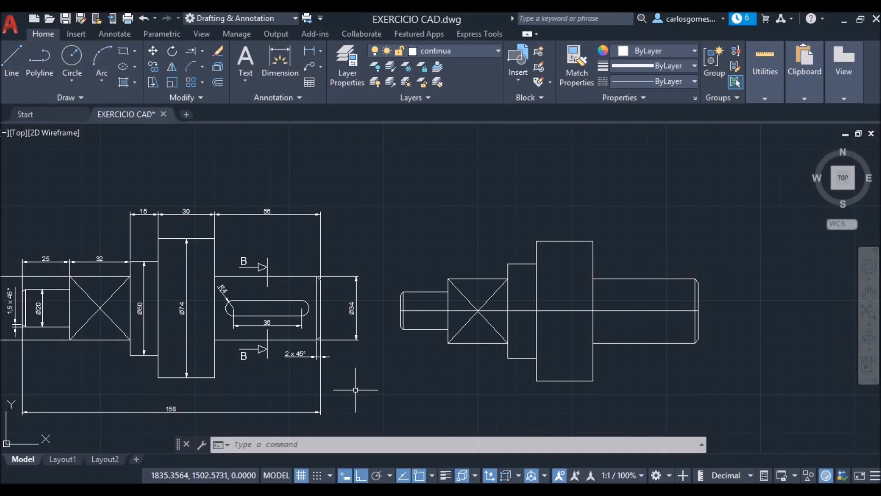
scroll(391, 344, up, 2)
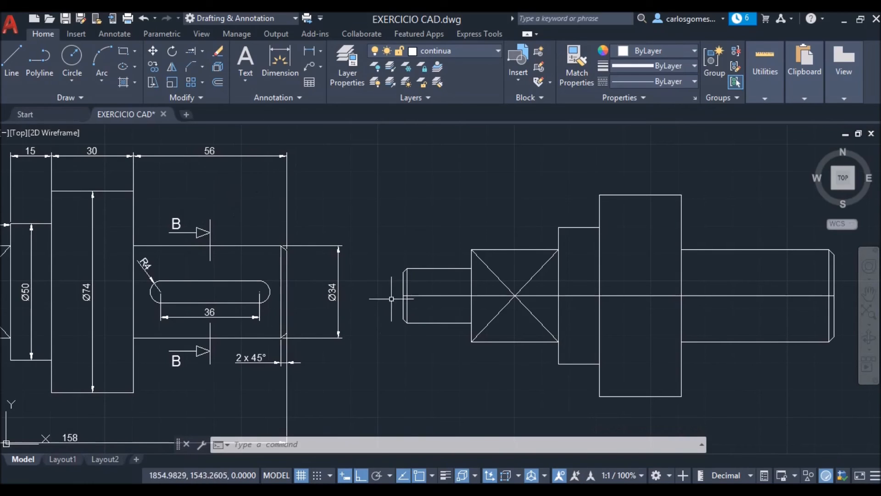
Draw a 10 unit guide line along the centre line from the large flange's right face, ending with a short vertical segment upwards
middle_drag(708, 309, 604, 289)
scroll(578, 269, down, 2)
scroll(578, 273, up, 2)
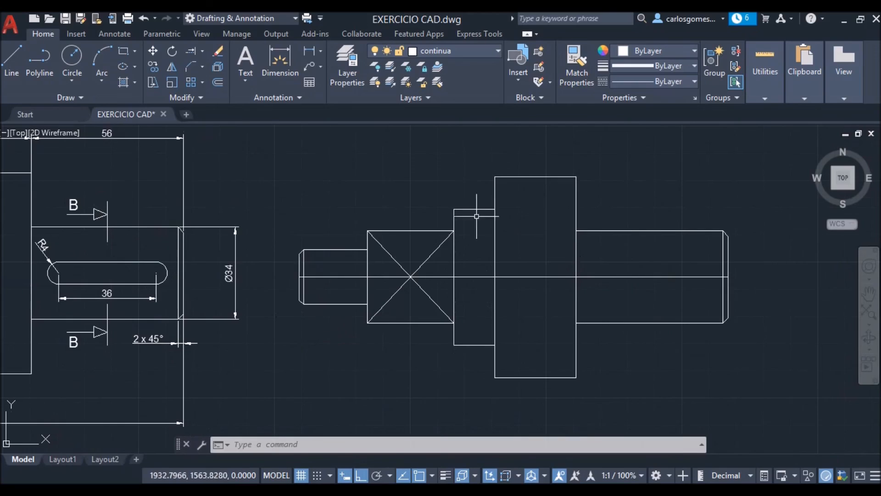
click(12, 58)
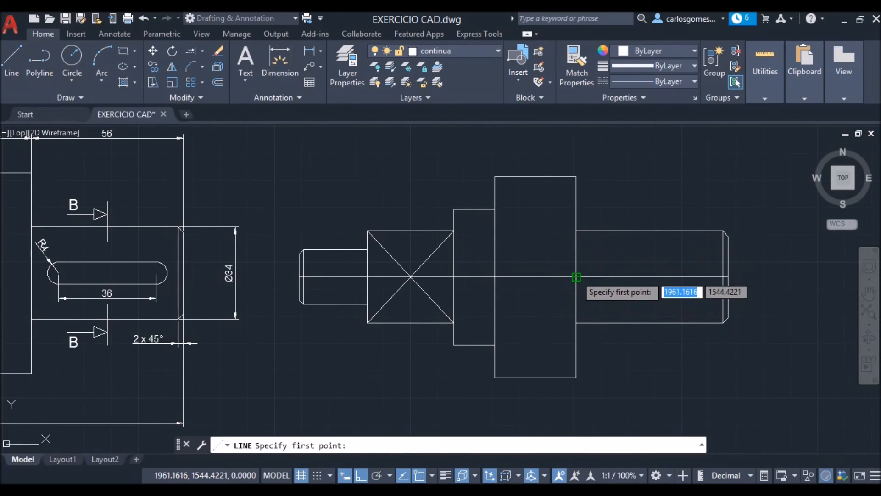
click(576, 277)
text(10)
key(Return)
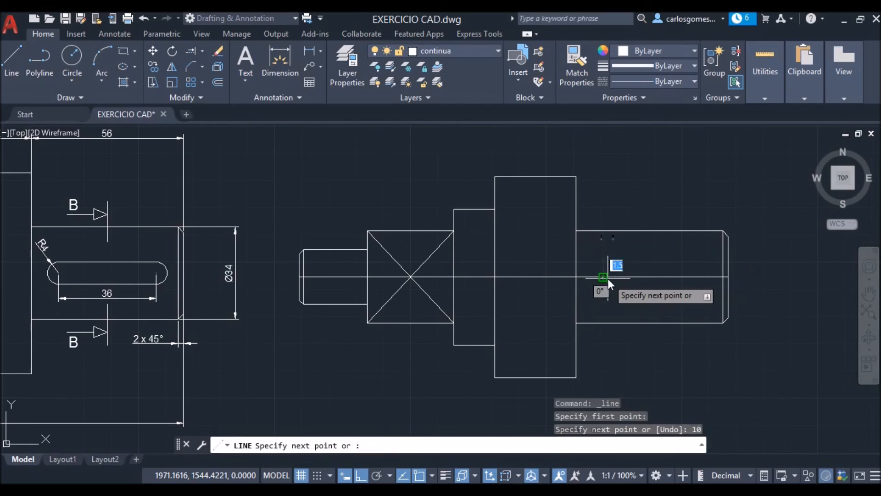
click(607, 239)
key(Escape)
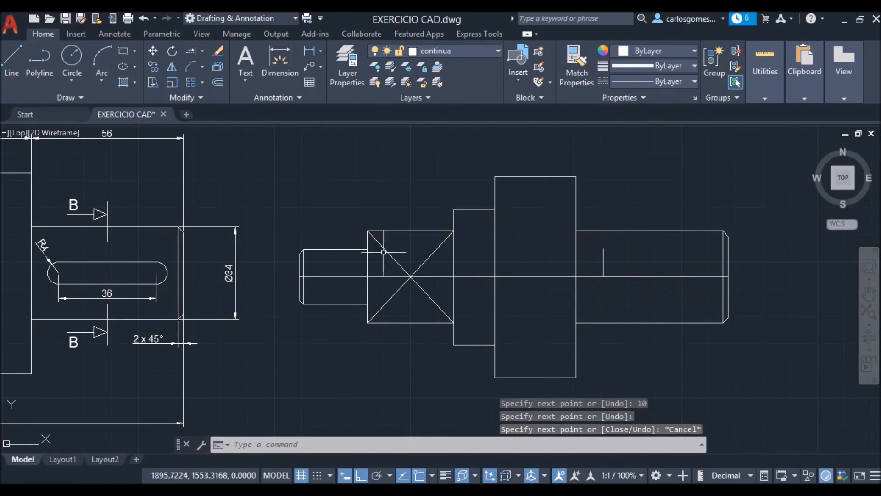
Draw a circle of radius 4 centred at the foot of the short vertical guide line on the redrawn shaft
scroll(91, 243, down, 2)
scroll(61, 253, up, 5)
scroll(72, 258, up, 2)
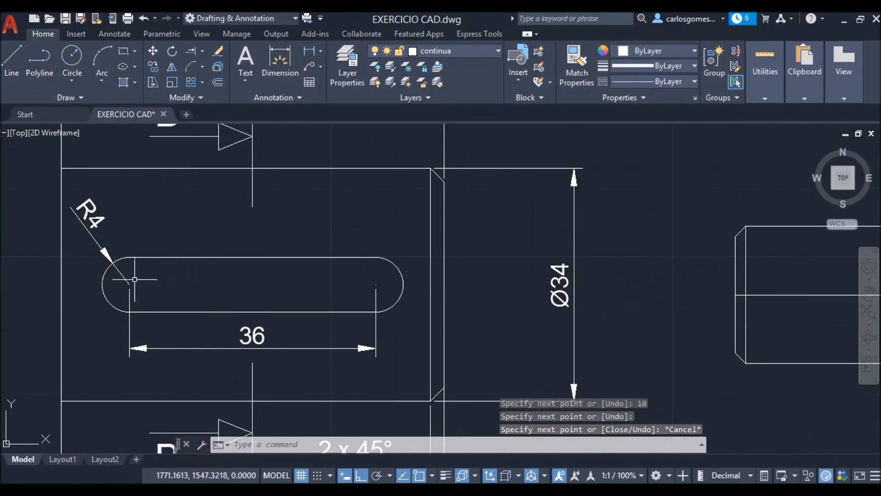
scroll(248, 296, down, 4)
scroll(757, 300, up, 2)
scroll(752, 298, down, 2)
middle_drag(747, 299, 619, 290)
click(68, 55)
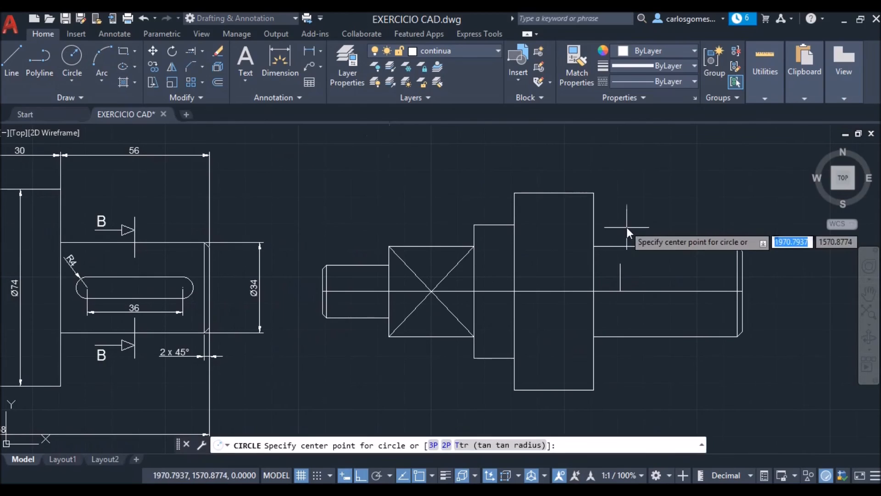
click(620, 290)
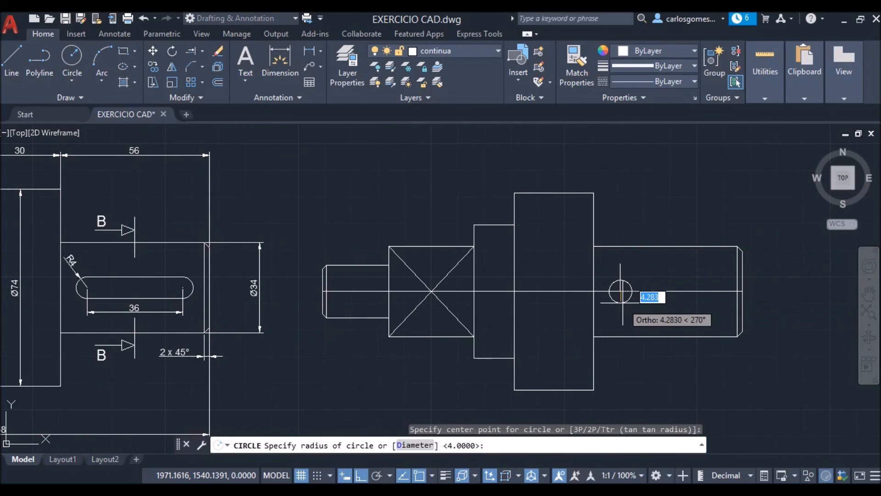
text(4)
key(Return)
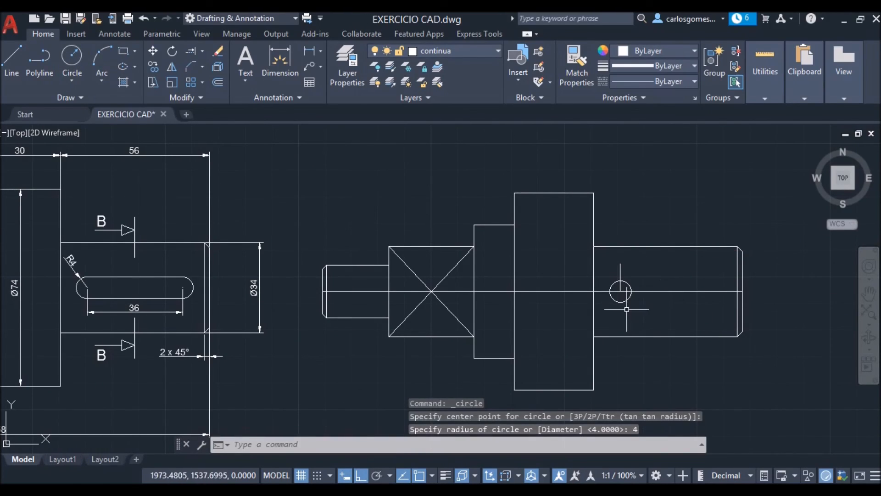
Copy the radius 4 circle from its centre 36 units to the right along the shaft's centre line
scroll(626, 309, up, 2)
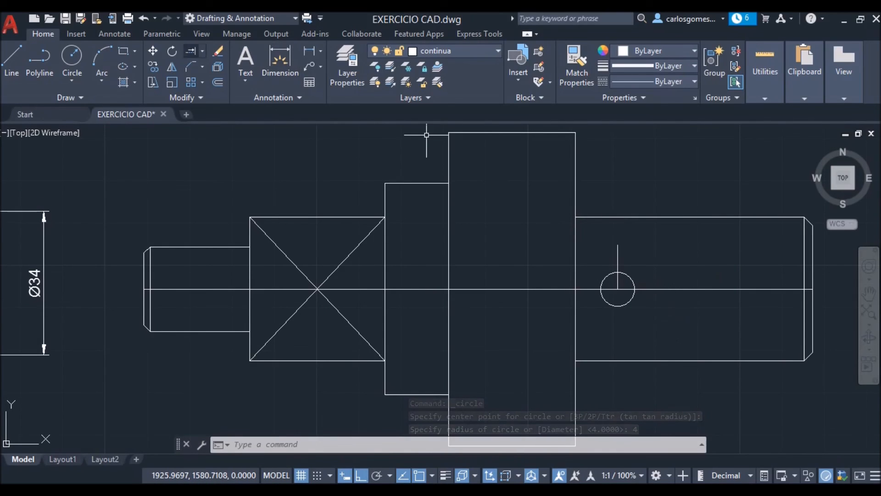
click(156, 68)
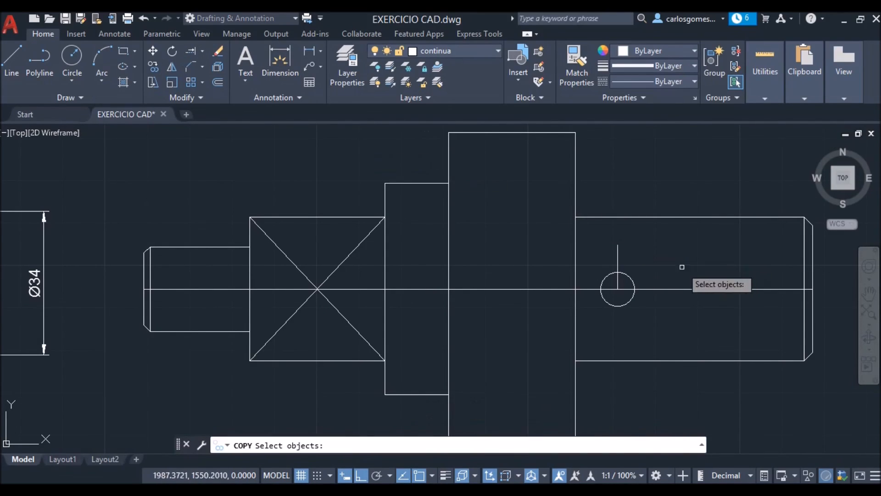
click(631, 279)
key(Return)
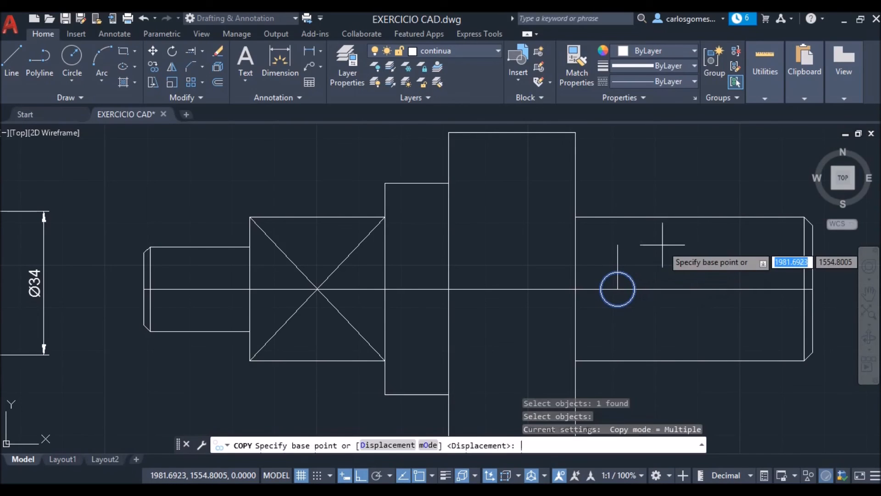
click(617, 289)
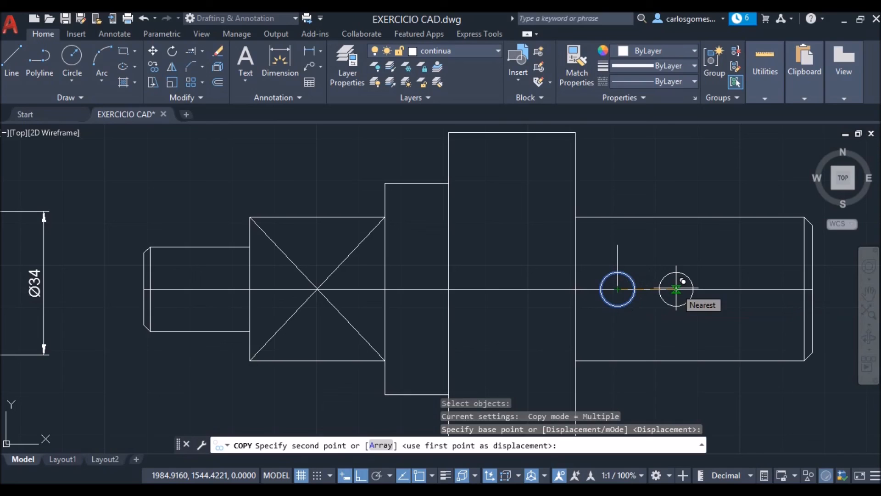
text(36)
key(Return)
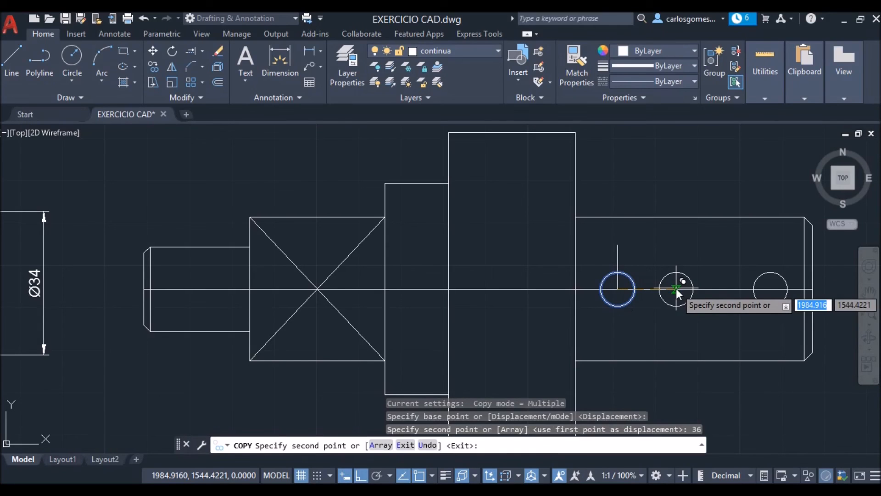
key(Escape)
scroll(669, 310, down, 2)
scroll(671, 326, up, 1)
scroll(346, 272, down, 1)
scroll(187, 295, up, 2)
scroll(748, 255, down, 2)
scroll(770, 274, up, 2)
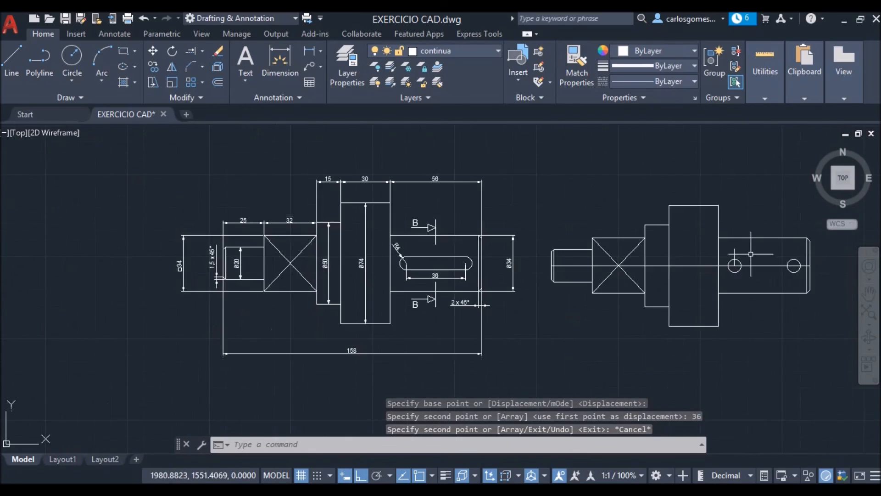
scroll(761, 265, up, 4)
right_click(500, 252)
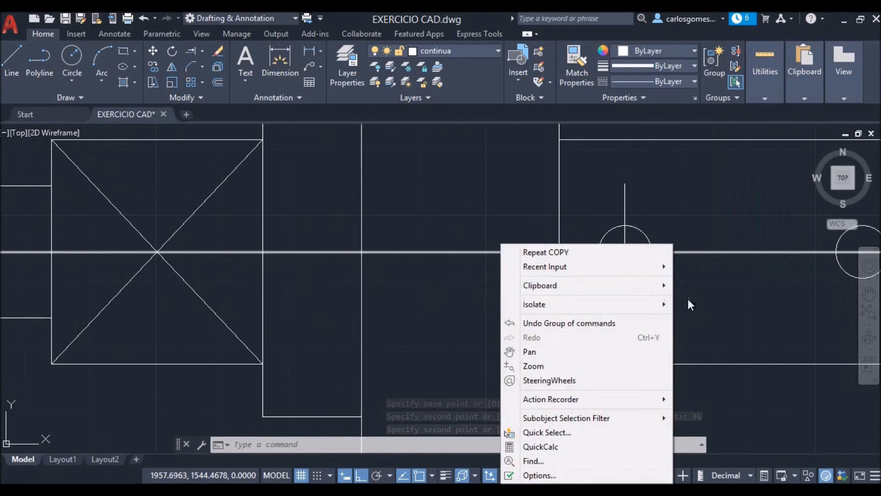
click(715, 317)
scroll(707, 312, down, 3)
key(Escape)
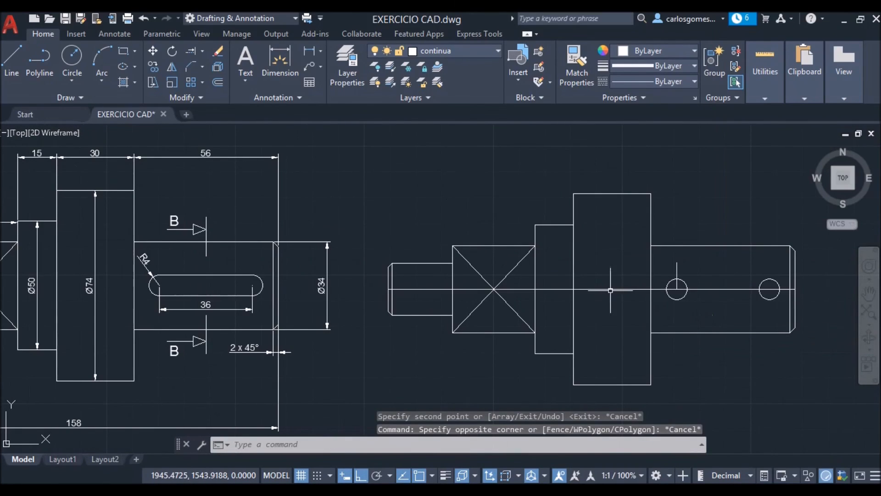
Erase the overlapping horizontal centre lines through the redrawn shaft and the short vertical guide line at the left circle
click(610, 289)
key(Delete)
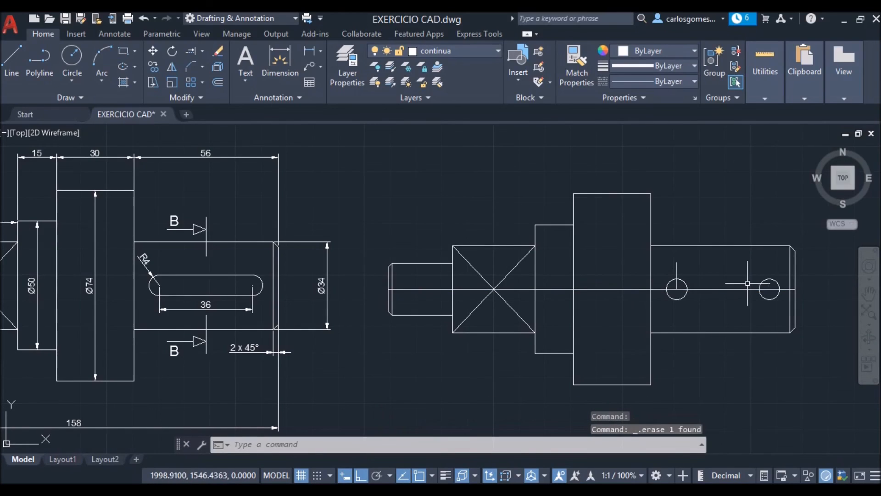
scroll(678, 276, up, 2)
scroll(698, 282, down, 4)
scroll(749, 279, up, 6)
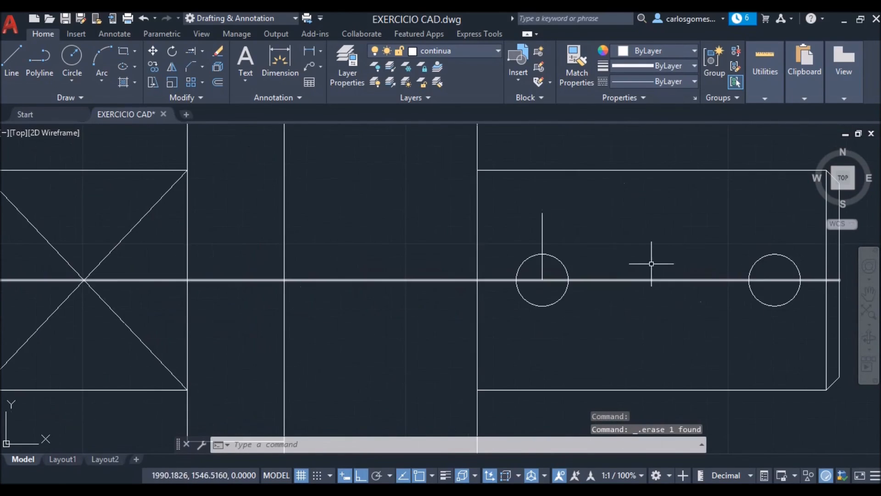
scroll(642, 257, down, 3)
scroll(563, 248, down, 3)
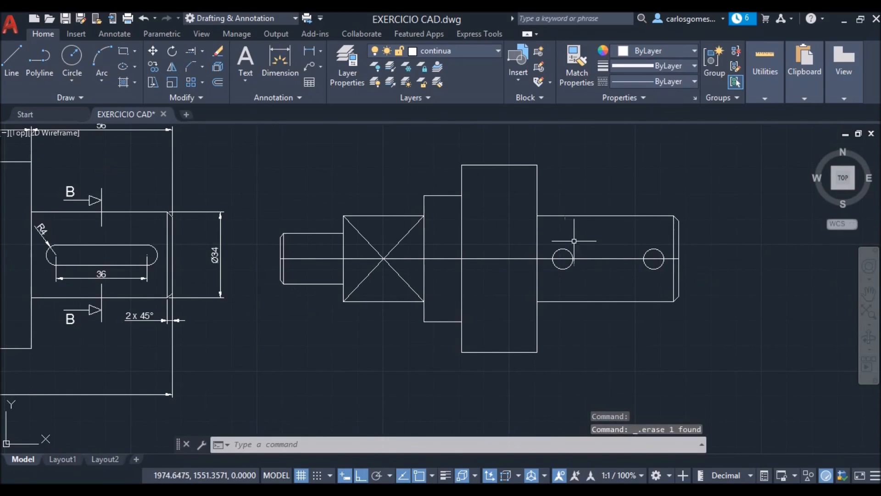
click(596, 257)
key(Delete)
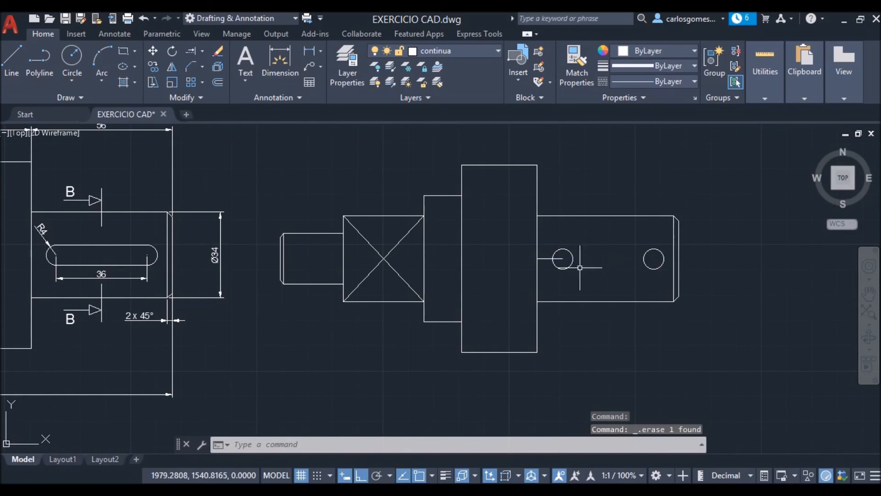
Erase the remaining short horizontal guide line between the flange's right face and the left circle's centre
click(550, 257)
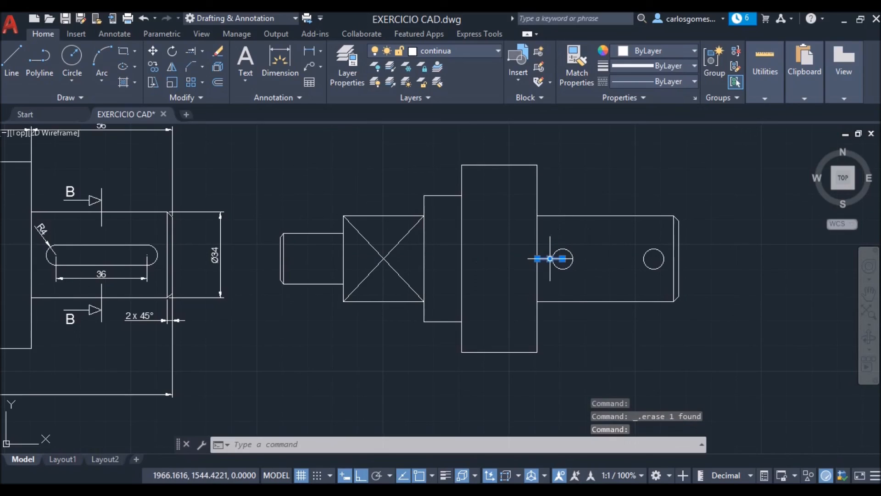
key(Escape)
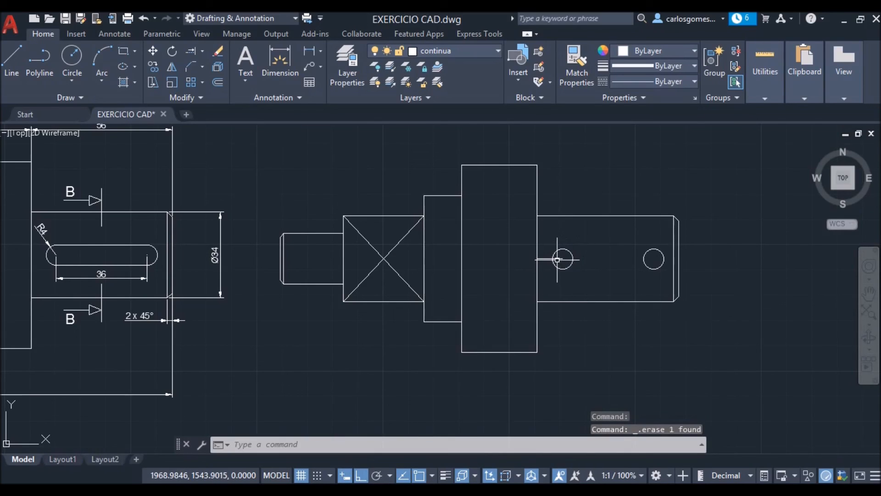
click(557, 259)
key(Delete)
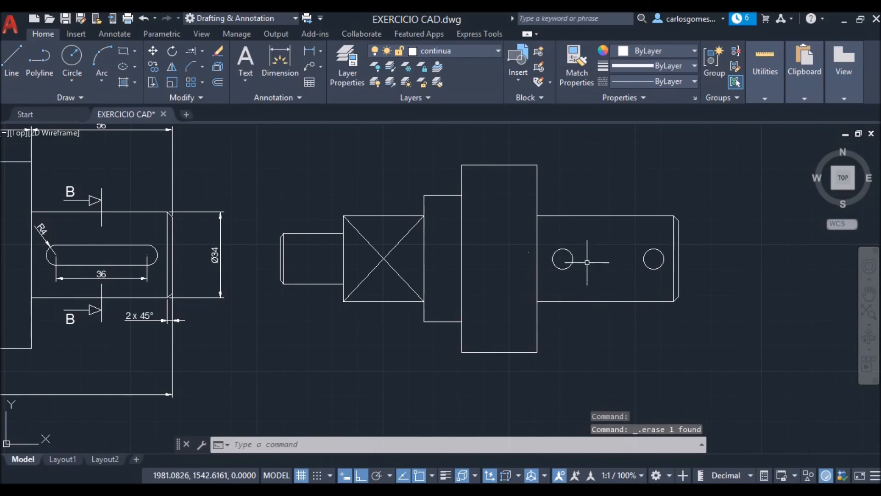
Draw a horizontal line joining the top quadrant points of the two slot circles
click(12, 59)
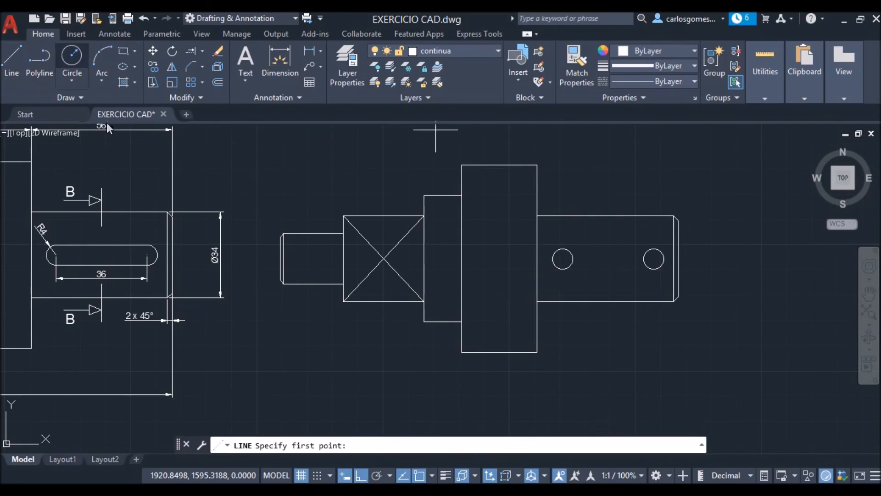
scroll(569, 298, up, 4)
click(548, 173)
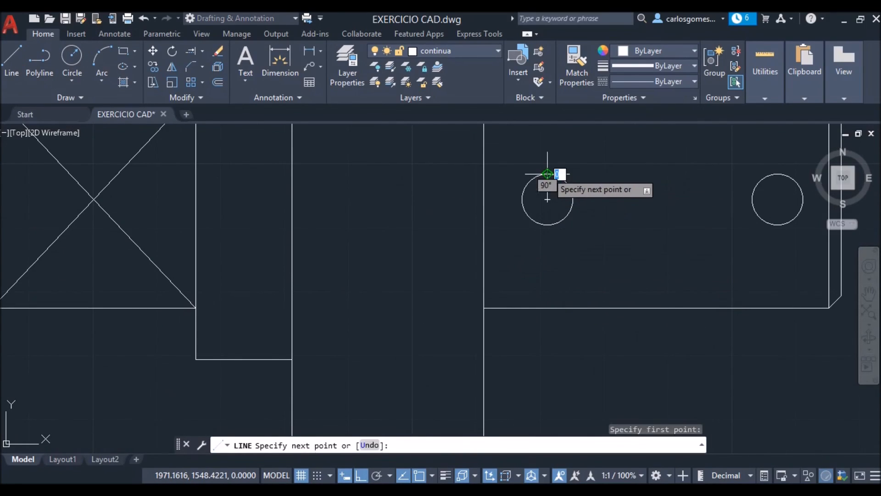
click(777, 174)
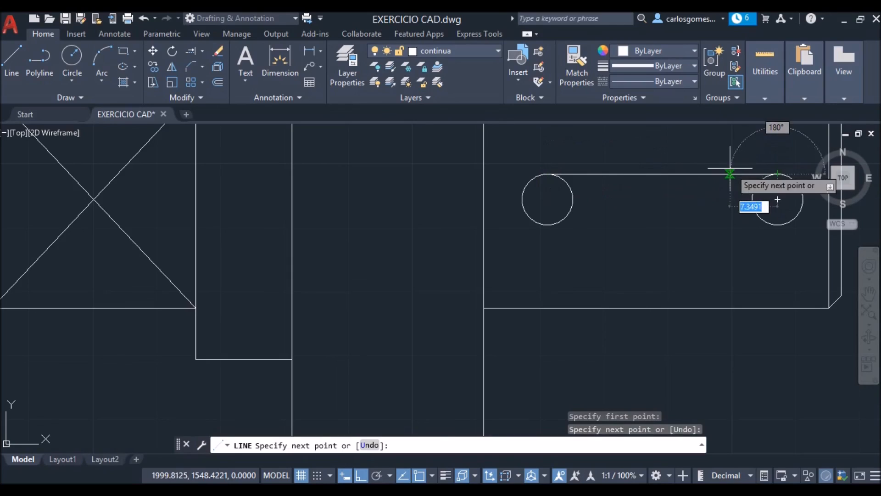
key(Escape)
Draw a second horizontal line joining the bottom quadrant points of the two slot circles
key(space)
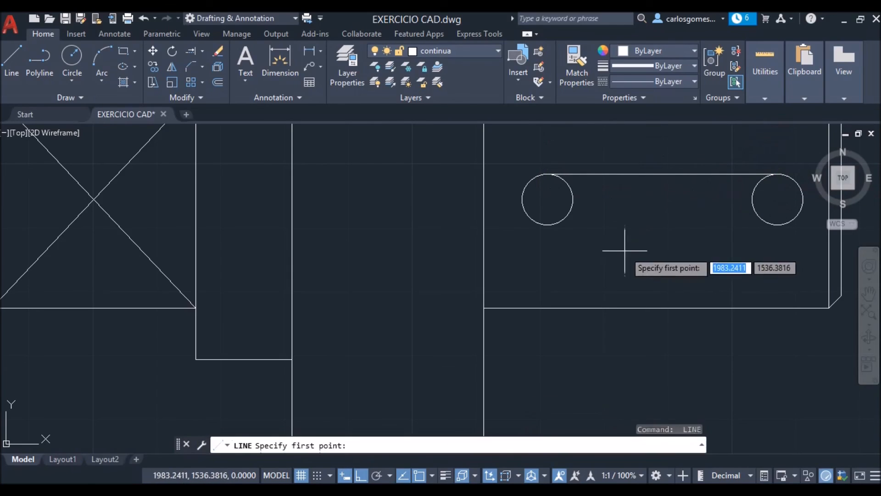
click(548, 225)
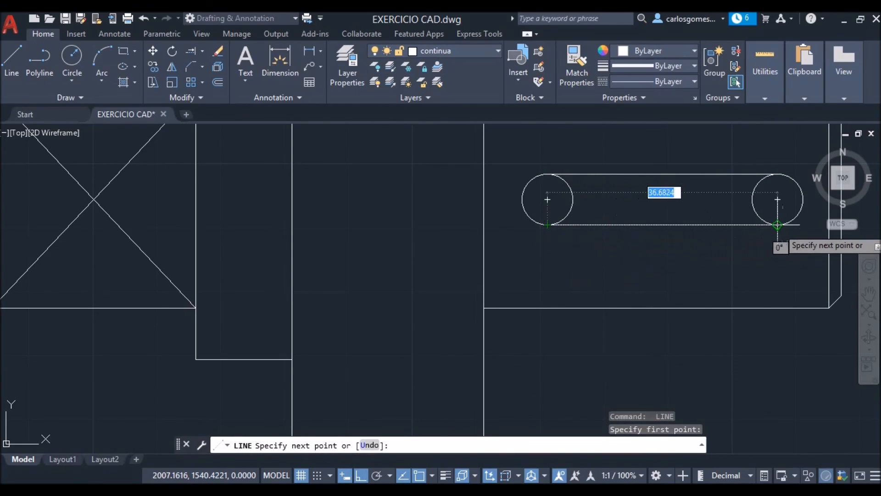
click(778, 225)
key(Escape)
scroll(413, 231, down, 5)
scroll(364, 216, up, 4)
scroll(413, 231, down, 2)
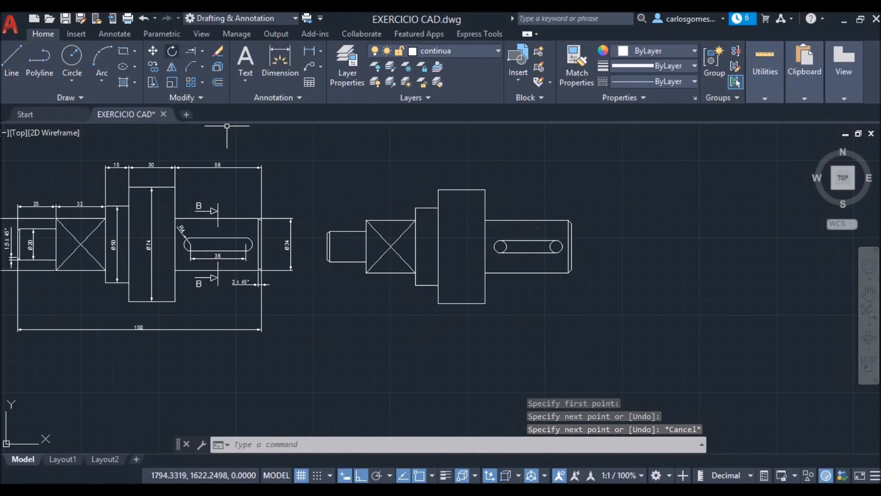
Trim the inner arcs of the two slot circles to leave a single rounded keyway outline on the redrawn shaft
click(202, 51)
click(186, 74)
scroll(532, 236, up, 6)
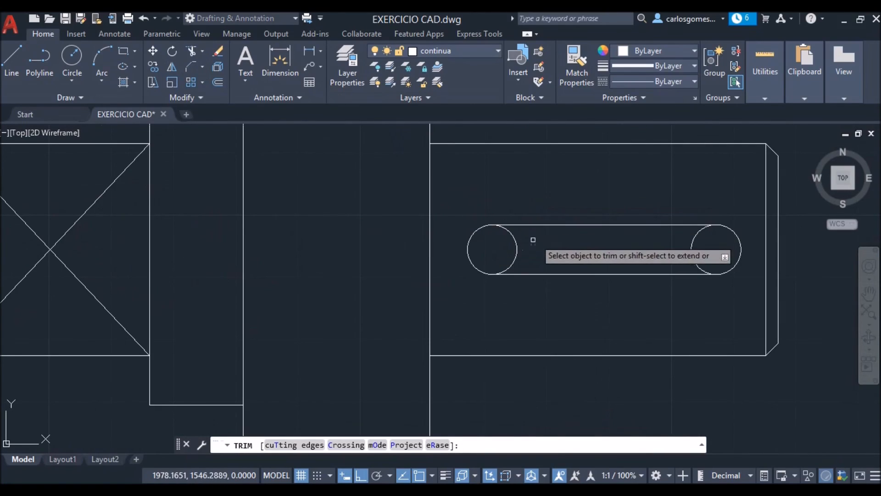
click(516, 243)
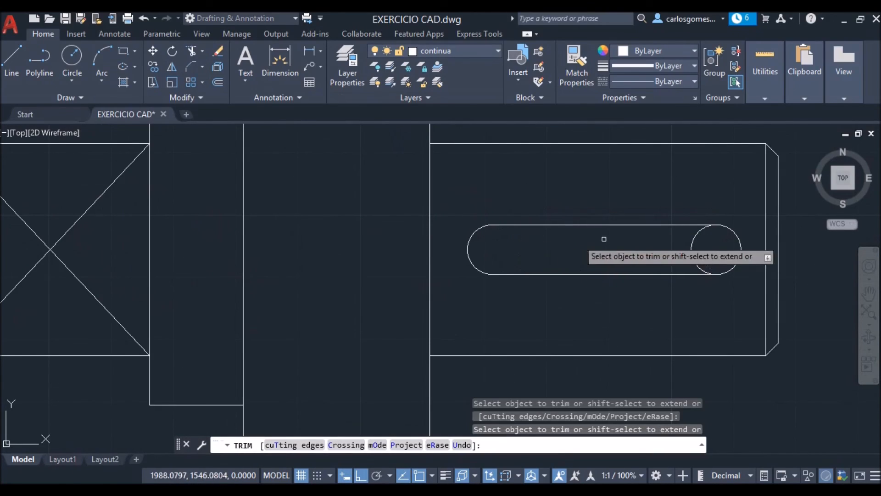
click(691, 250)
scroll(542, 247, down, 8)
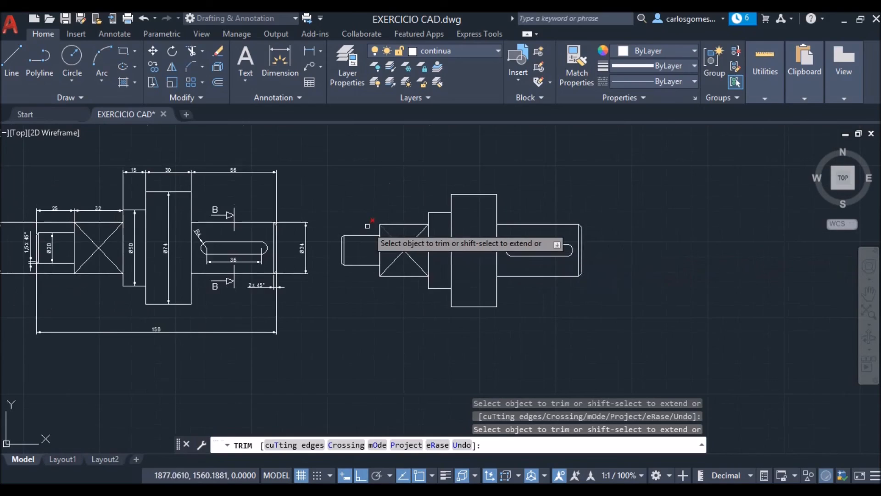
key(Escape)
Compare the redrawn shaft with the dimensioned original, checking the keyway slot and the chamfered ends
scroll(349, 212, down, 5)
scroll(165, 215, up, 3)
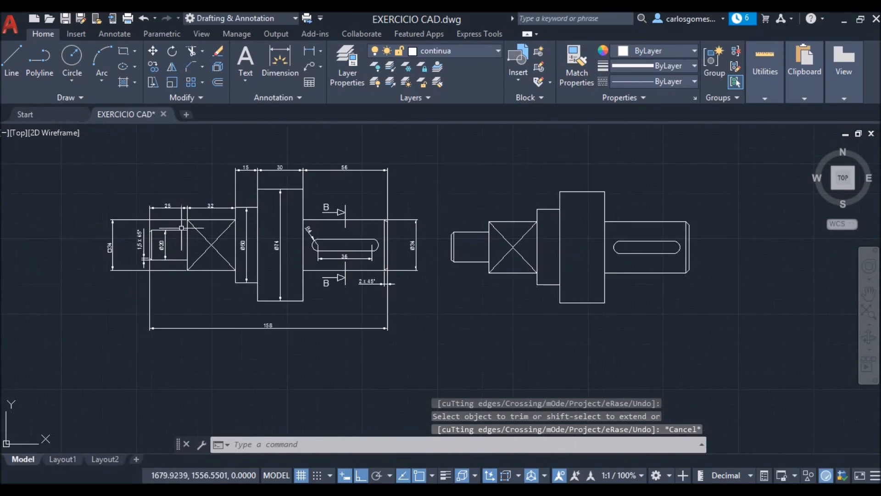
scroll(168, 218, up, 2)
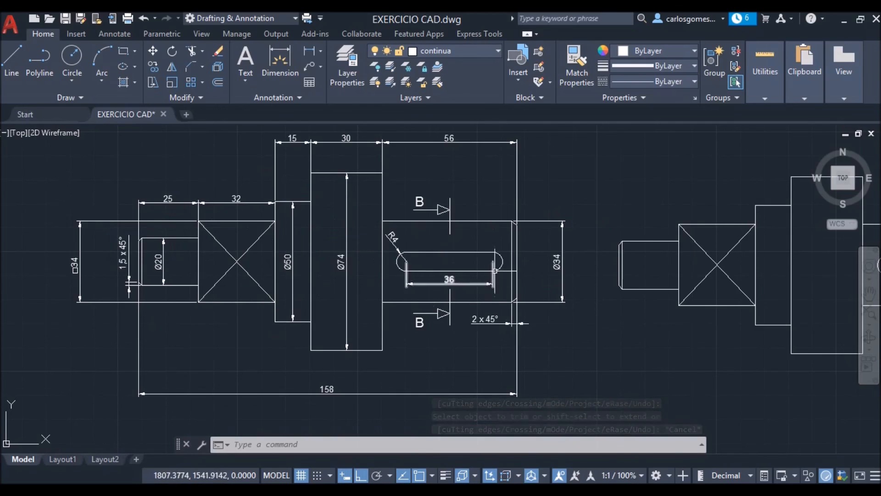
scroll(528, 317, down, 4)
scroll(698, 268, up, 2)
scroll(688, 254, up, 2)
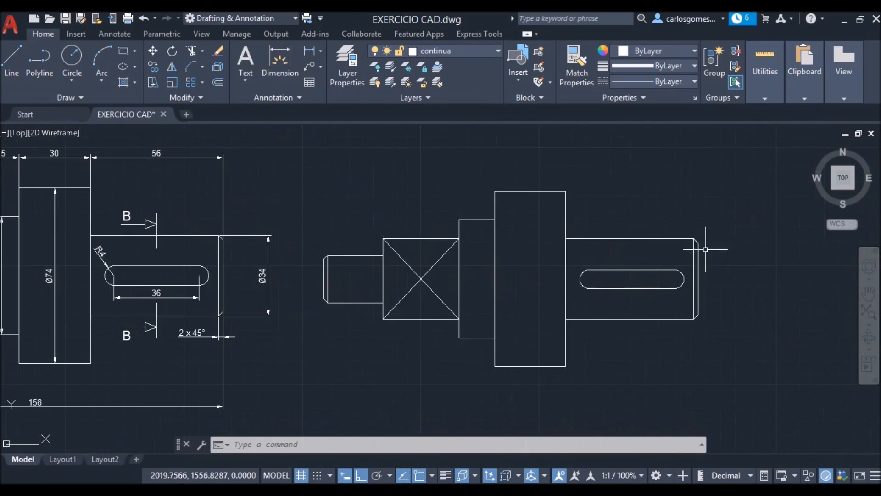
scroll(701, 259, down, 2)
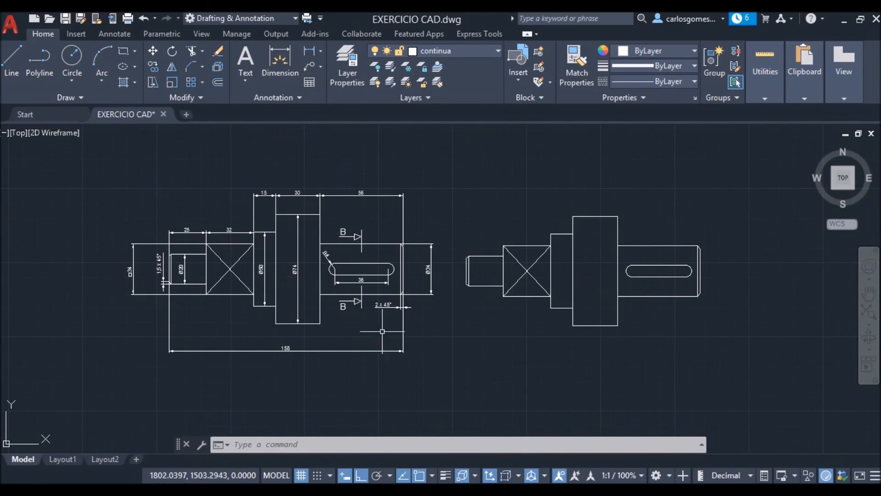
scroll(669, 278, up, 2)
scroll(319, 227, down, 2)
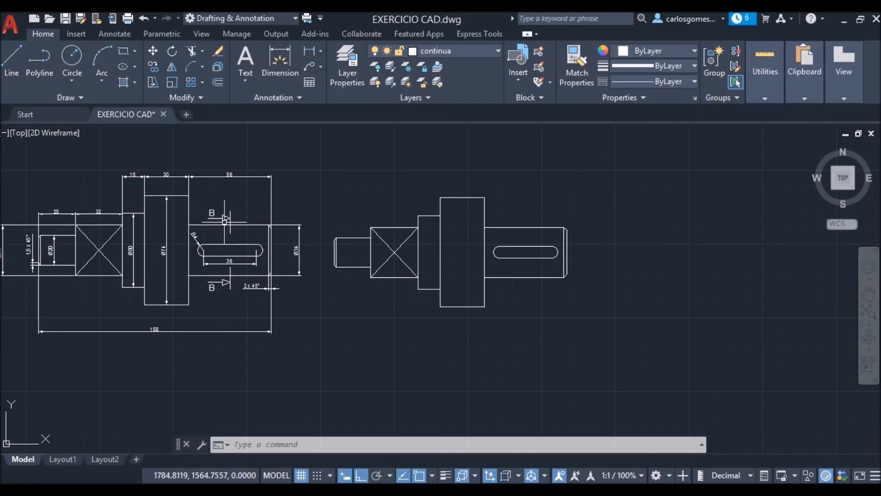
Examine the B-B section marks across the keyway on the original shaft and the free space beside the redrawn one
scroll(243, 177, down, 1)
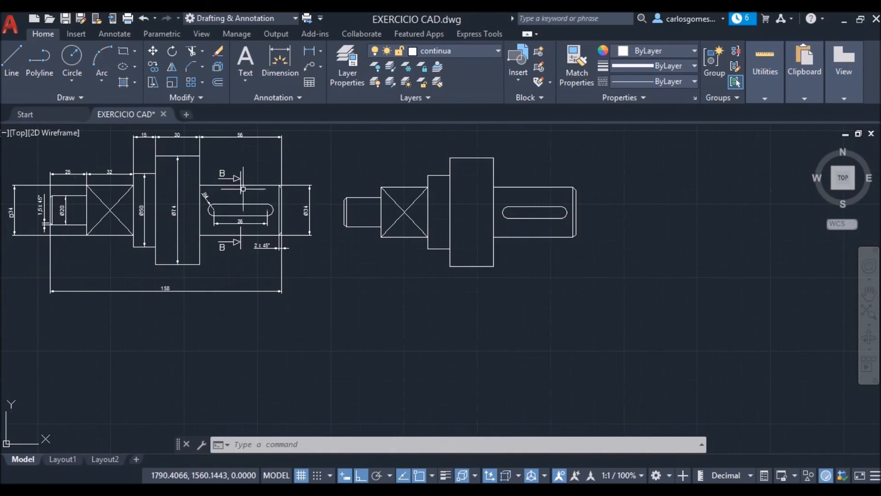
scroll(239, 185, up, 1)
scroll(239, 193, down, 2)
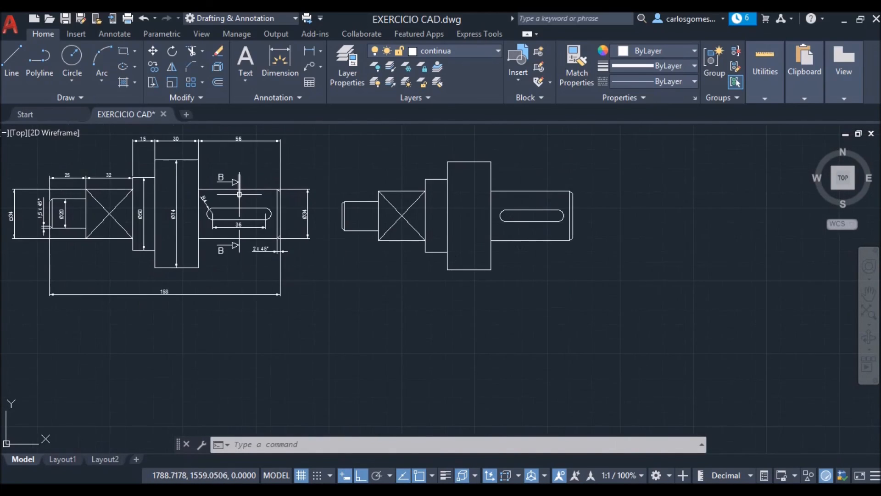
scroll(239, 199, up, 2)
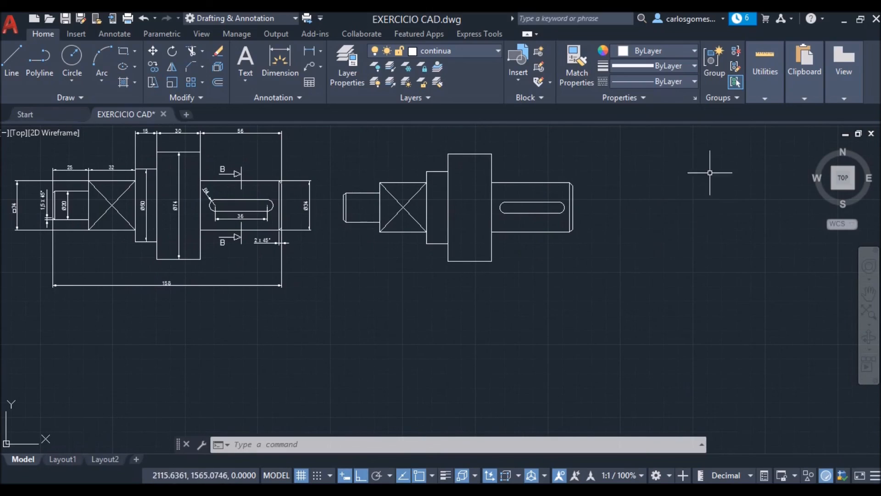
scroll(580, 212, down, 1)
scroll(539, 198, up, 1)
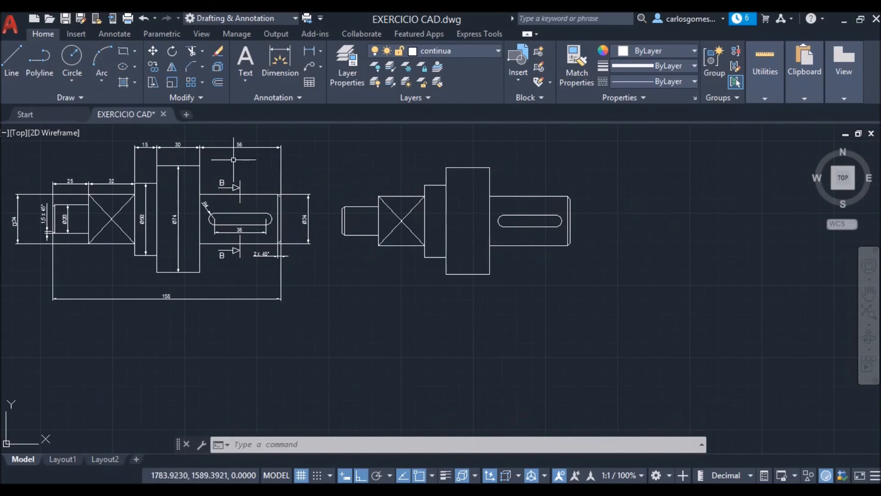
scroll(239, 160, up, 2)
mouse_move(241, 187)
middle_down()
mouse_move(337, 228)
mouse_move(355, 196)
middle_up()
scroll(363, 206, down, 1)
scroll(413, 265, up, 1)
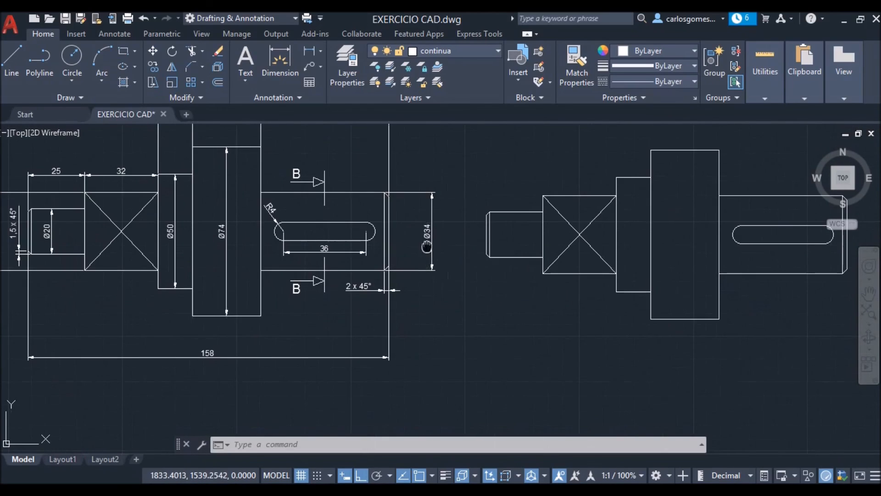
middle_drag(426, 246, 420, 299)
scroll(381, 295, down, 1)
scroll(381, 295, up, 1)
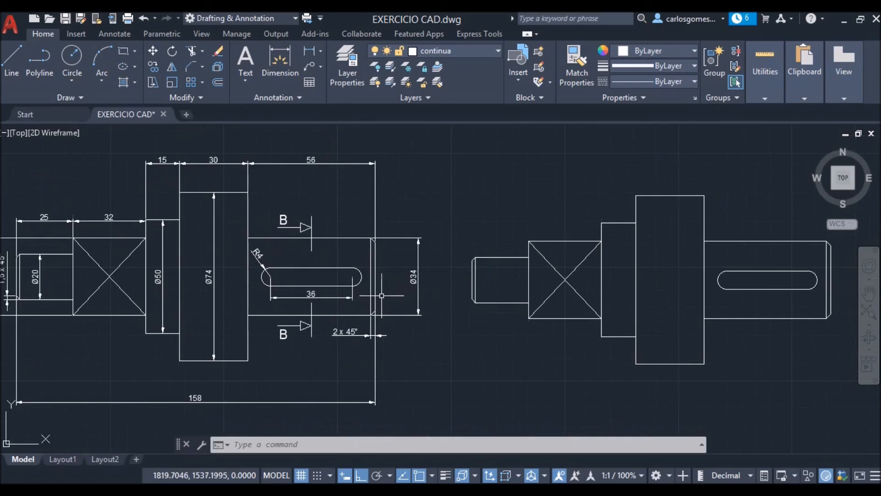
Review the original shaft's dimensions, including the chamfer at its small-diameter end, against the redrawn outline
middle_drag(272, 277, 305, 253)
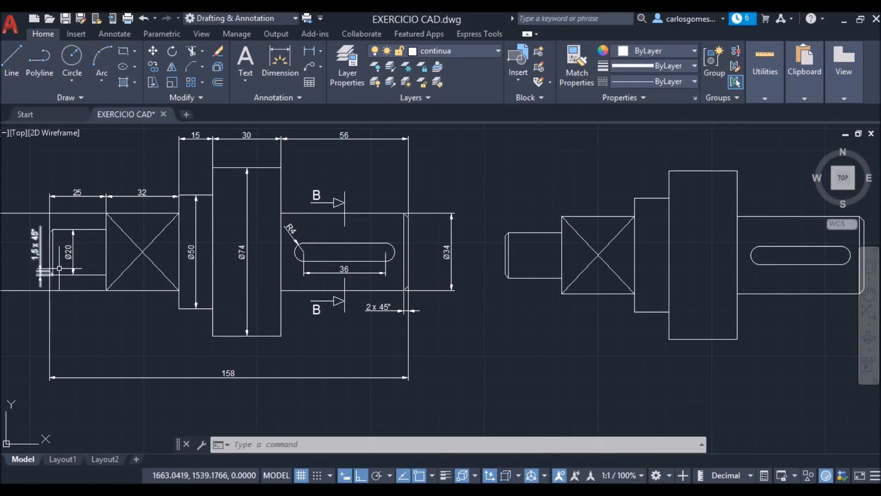
scroll(30, 262, down, 3)
scroll(44, 265, up, 4)
scroll(183, 256, up, 2)
scroll(190, 261, down, 4)
scroll(390, 272, up, 1)
scroll(390, 273, down, 2)
scroll(484, 223, up, 2)
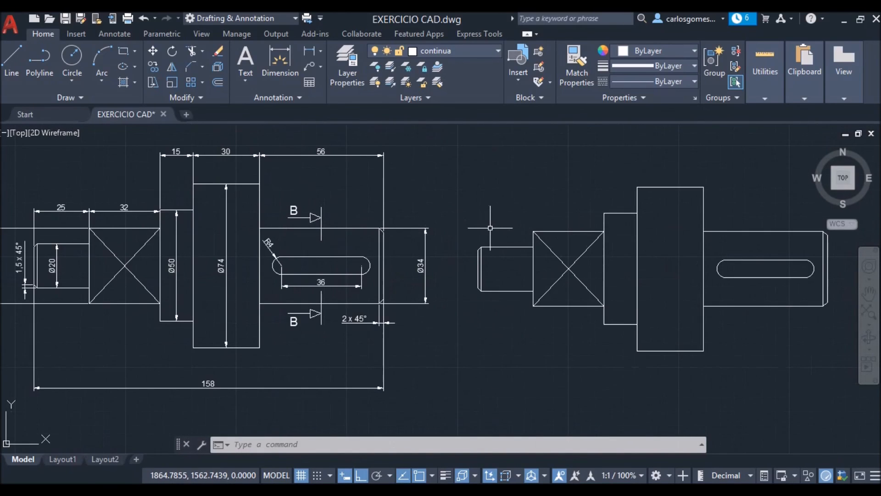